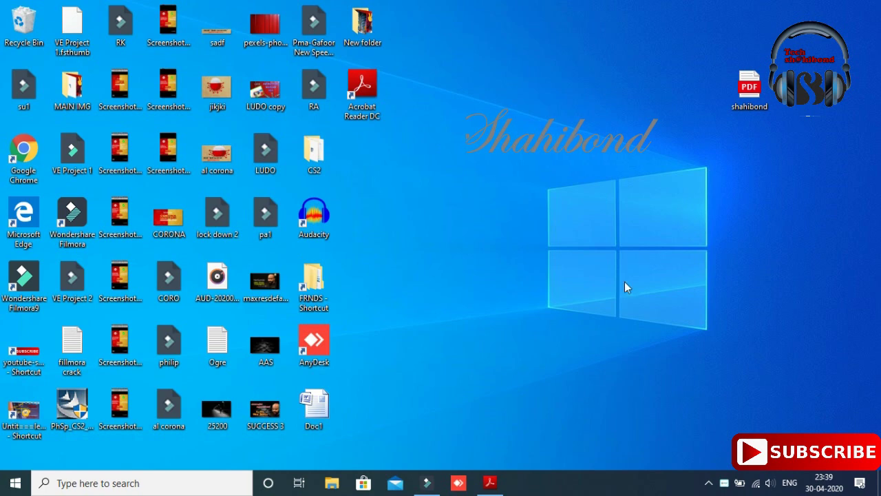
- Open shahibond.pdf in Acrobat Reader and dismiss the reopen-closed-PDFs notice
click(491, 482)
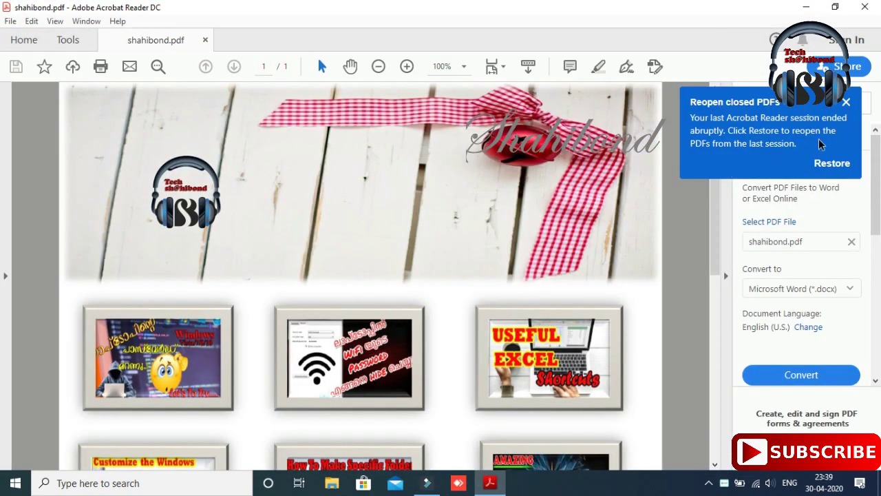
click(848, 103)
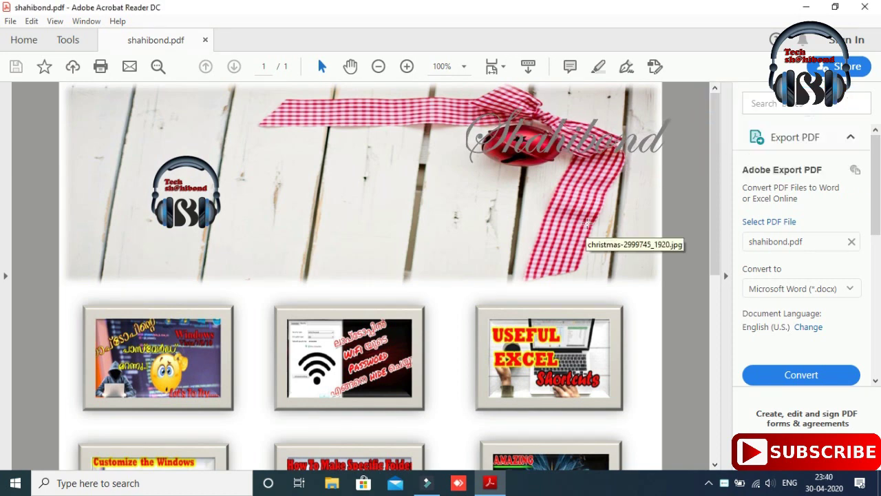
scroll(587, 223, down, 5)
scroll(587, 222, up, 5)
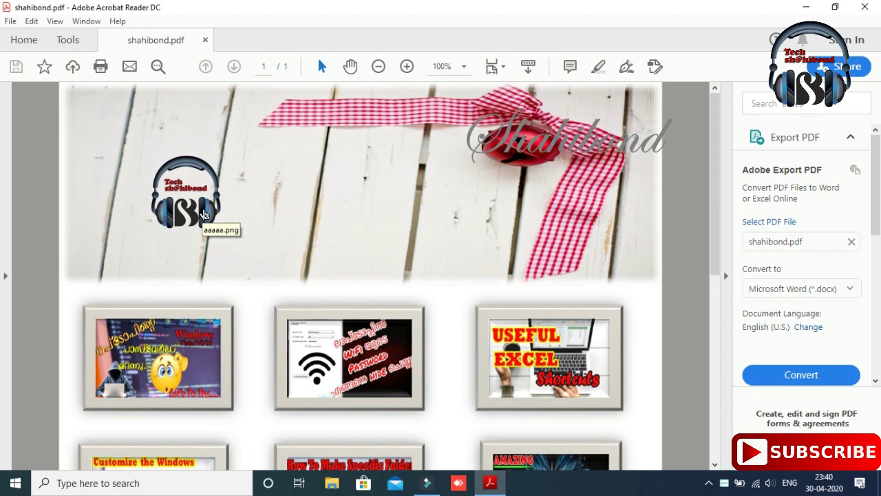
- Test the logo link to the YouTube channel, then the first thumbnail's video link
click(204, 213)
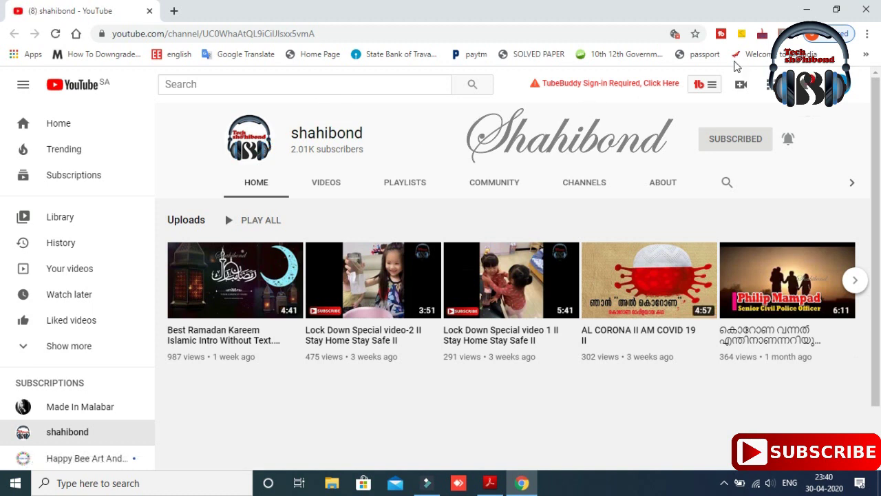
click(807, 9)
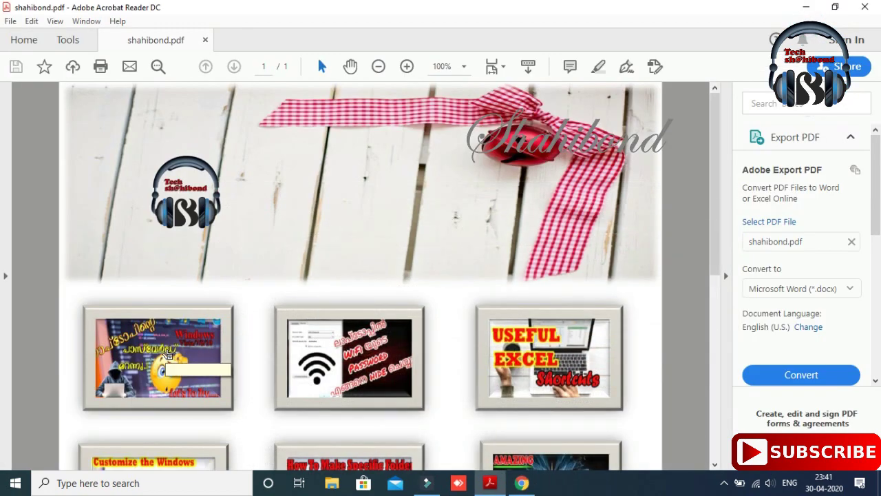
scroll(168, 354, down, 1)
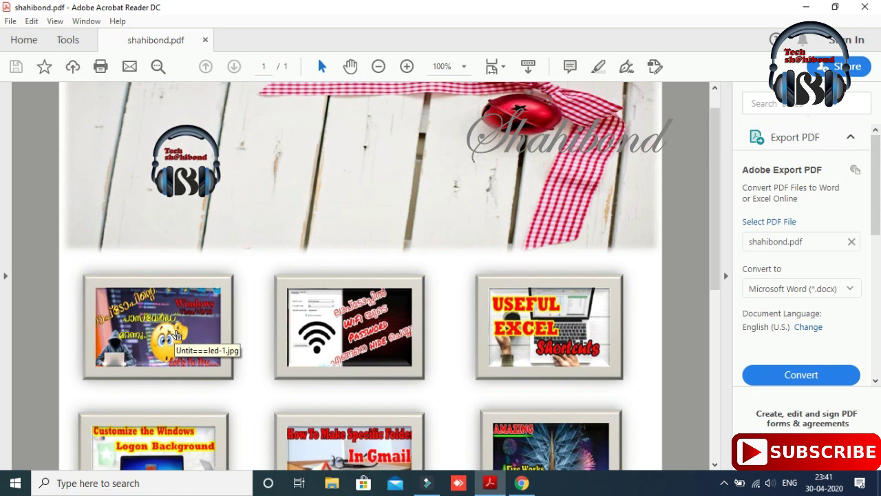
click(177, 335)
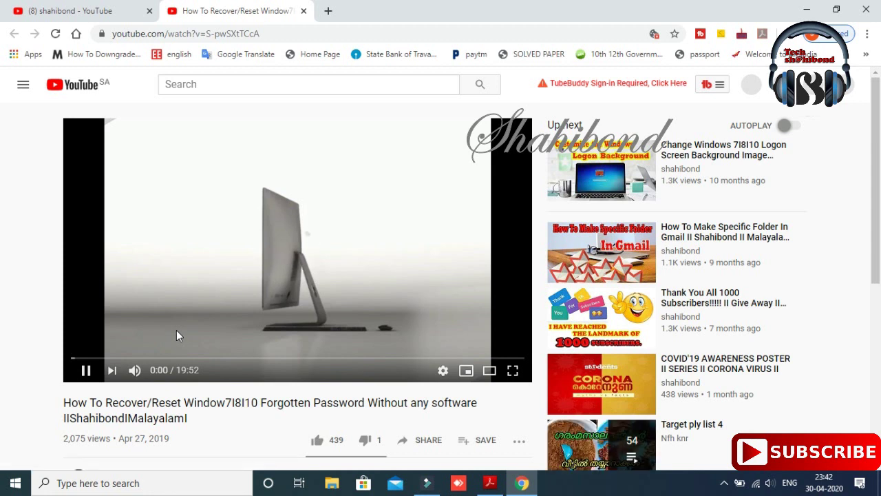
- Scroll down through the password-recovery video's YouTube page
scroll(176, 336, down, 3)
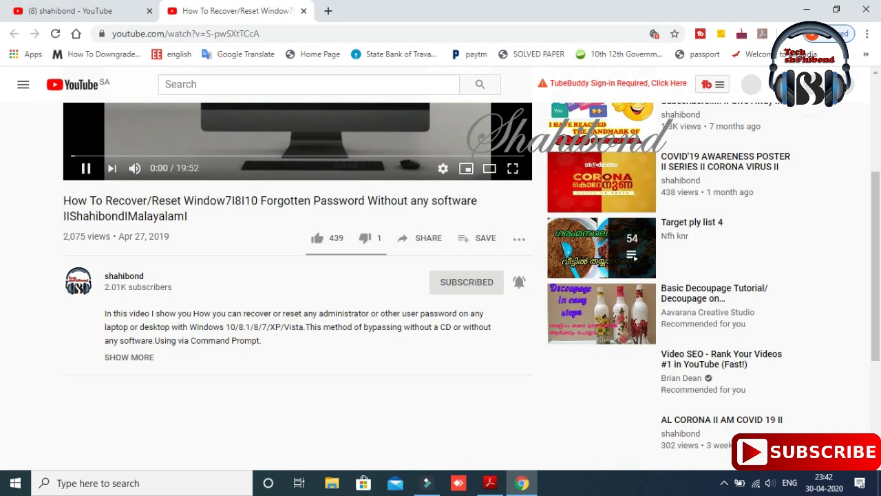
scroll(502, 313, down, 5)
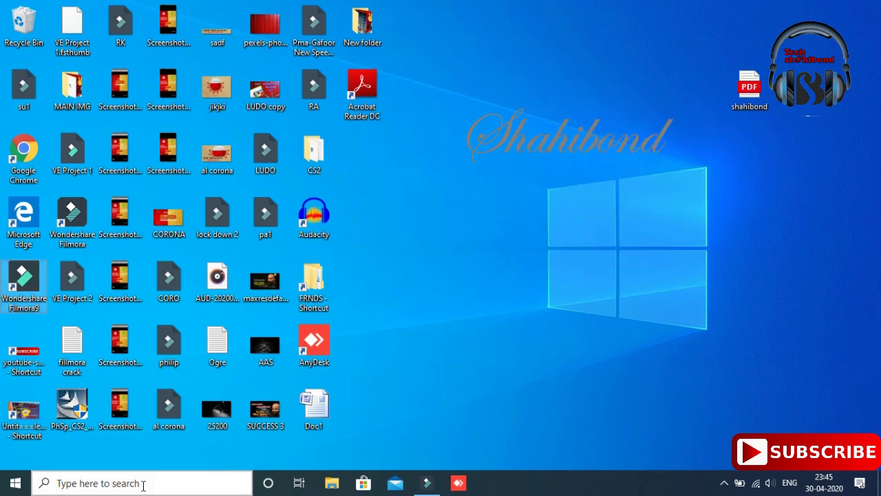
- Launch Word with a blank Document1 and bring up the Insert commands
key(Return)
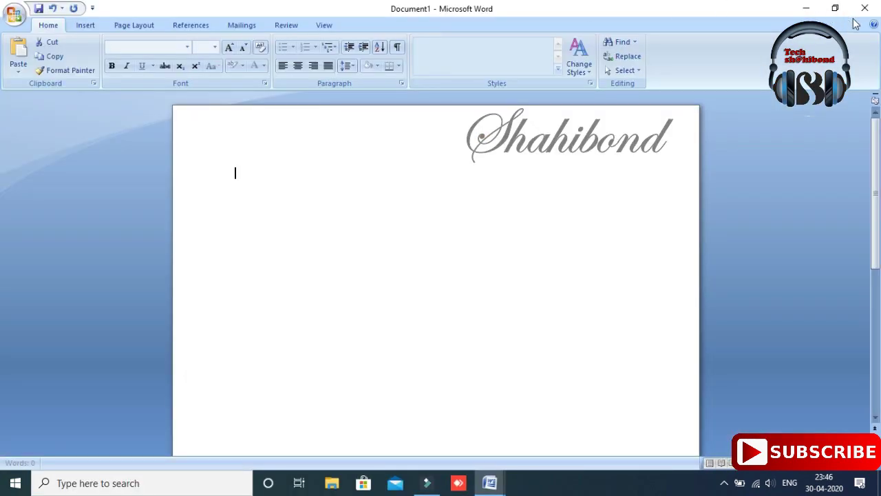
click(865, 9)
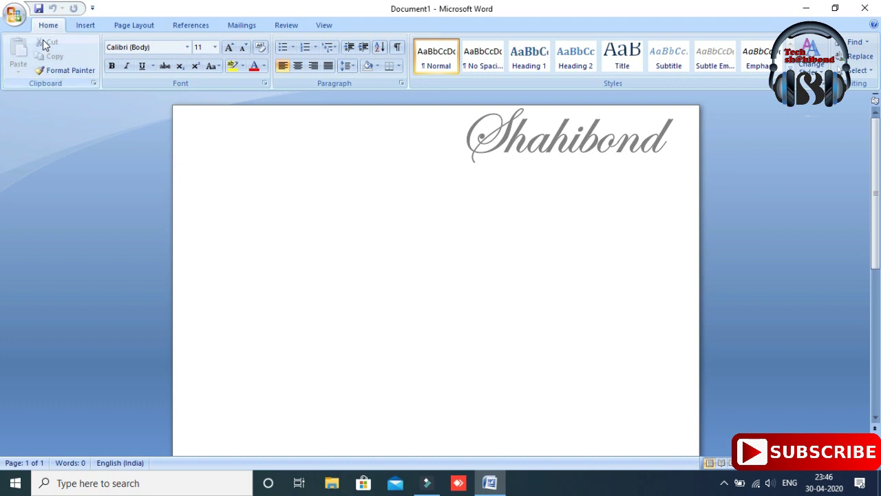
click(17, 19)
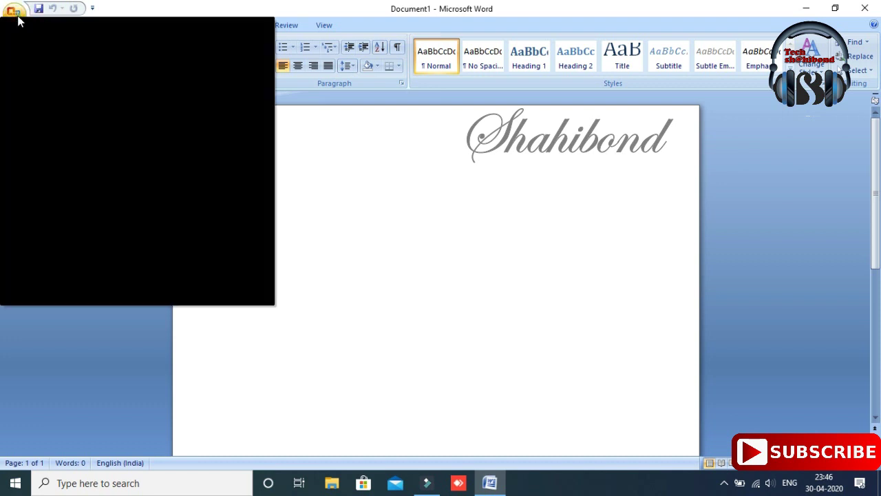
click(316, 93)
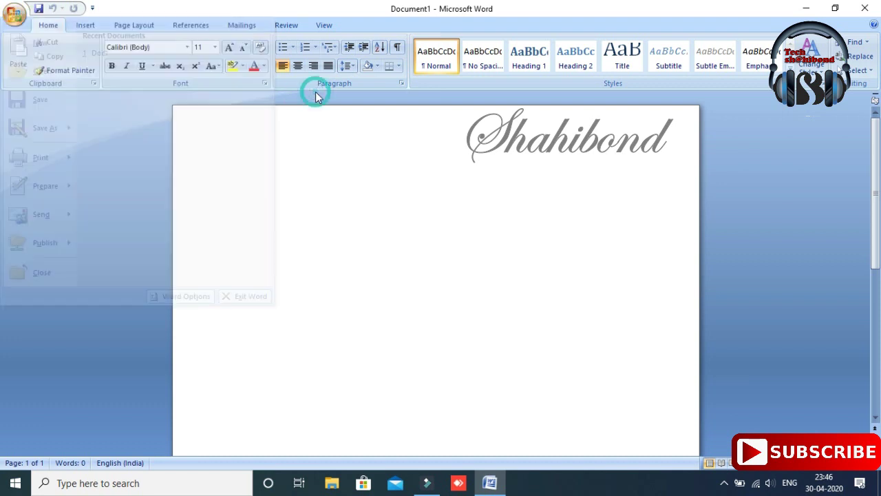
click(89, 26)
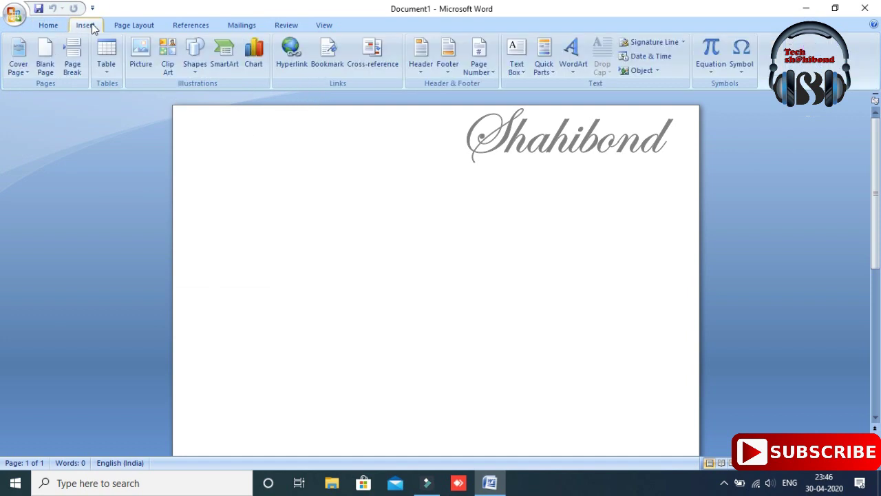
- Insert all the pictures in Desktop > New folder into the document
click(144, 68)
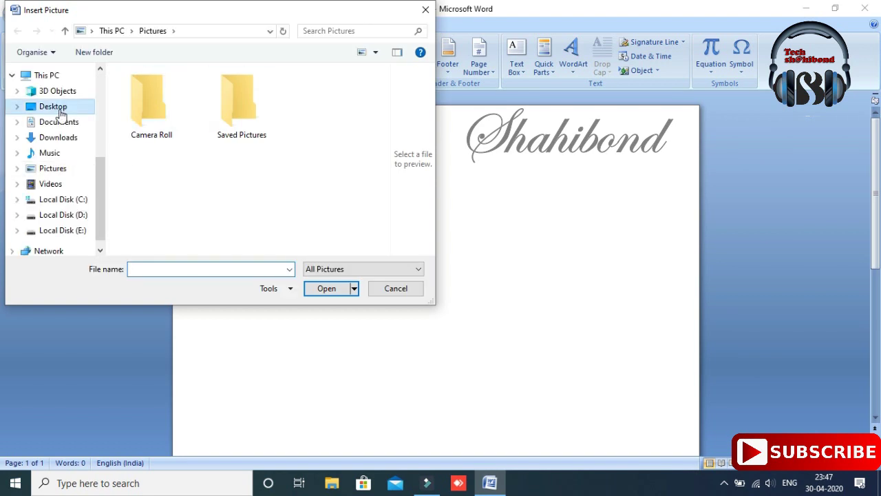
click(61, 113)
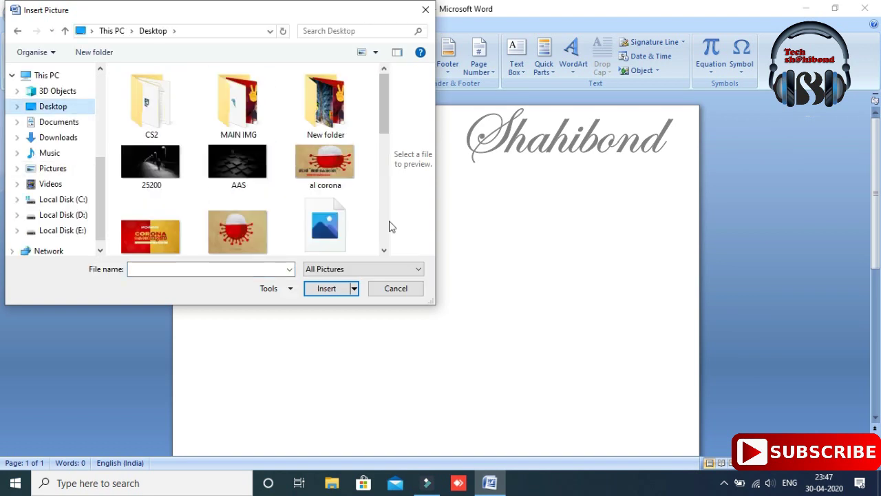
click(328, 108)
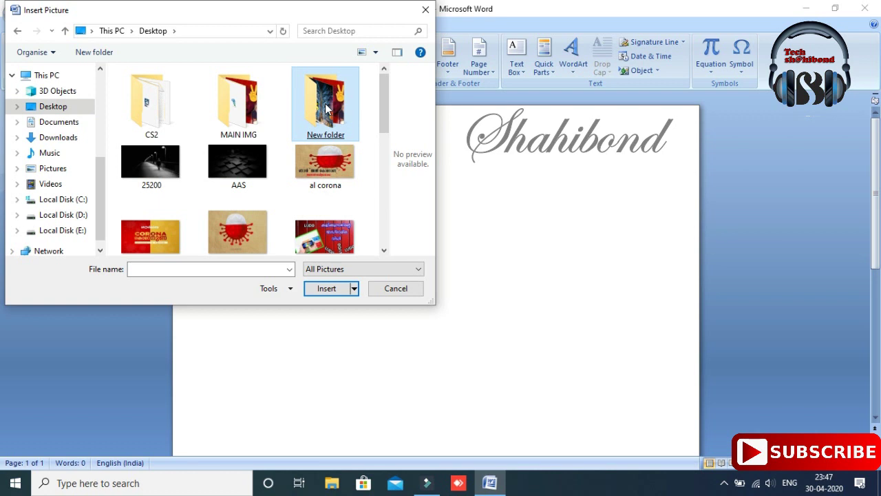
double_click(328, 108)
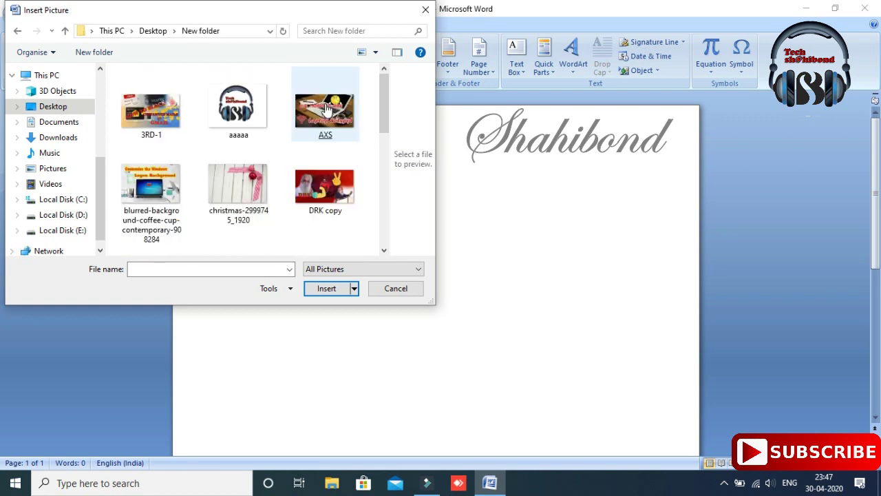
key(ctrl+a)
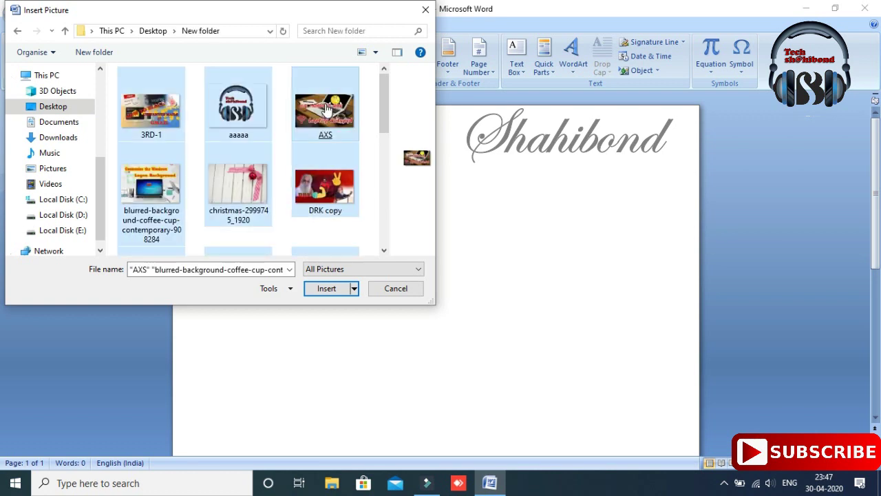
click(328, 292)
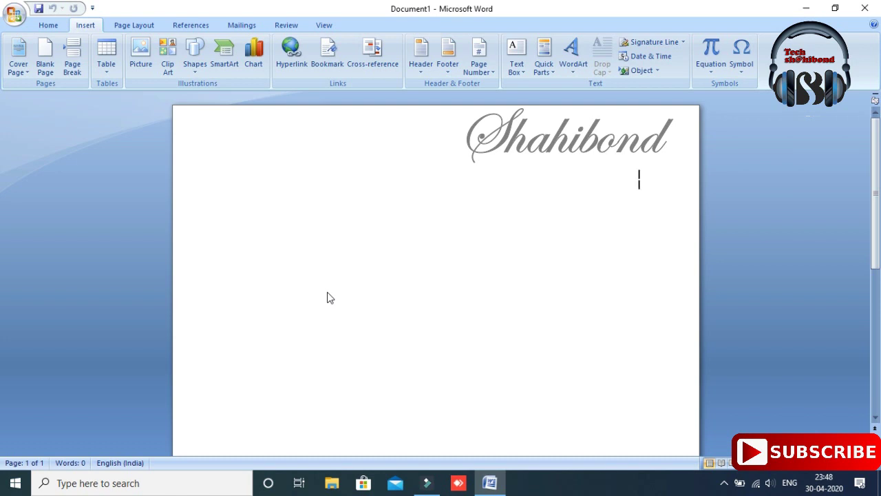
- Place the pictures in the document and open the Gmail thumbnail's Size settings
key(ctrl+v)
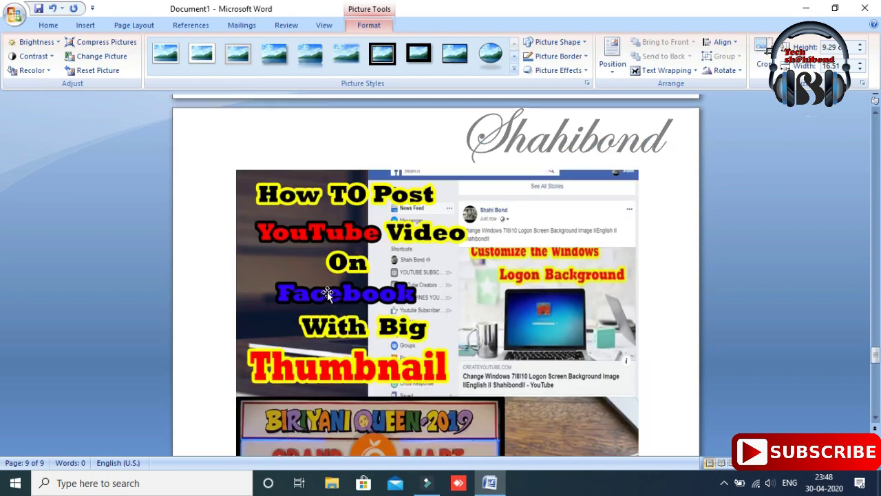
scroll(327, 292, up, 5)
scroll(726, 179, up, 5)
scroll(451, 209, up, 5)
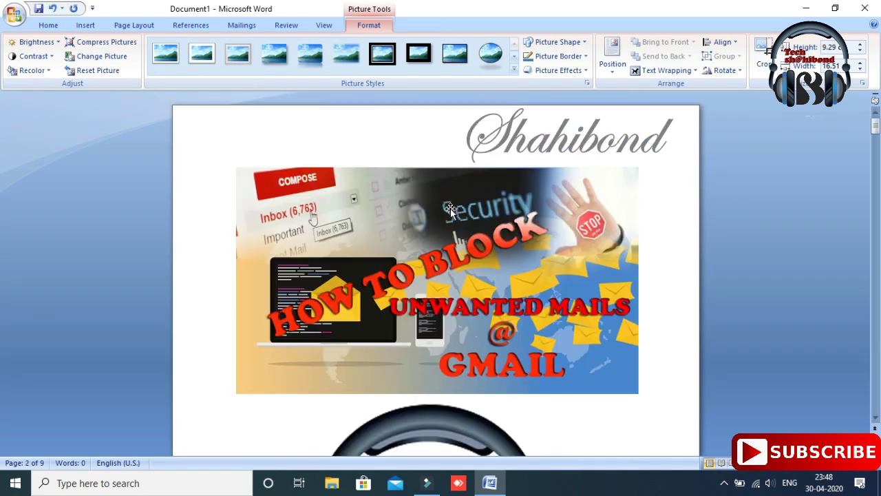
click(450, 209)
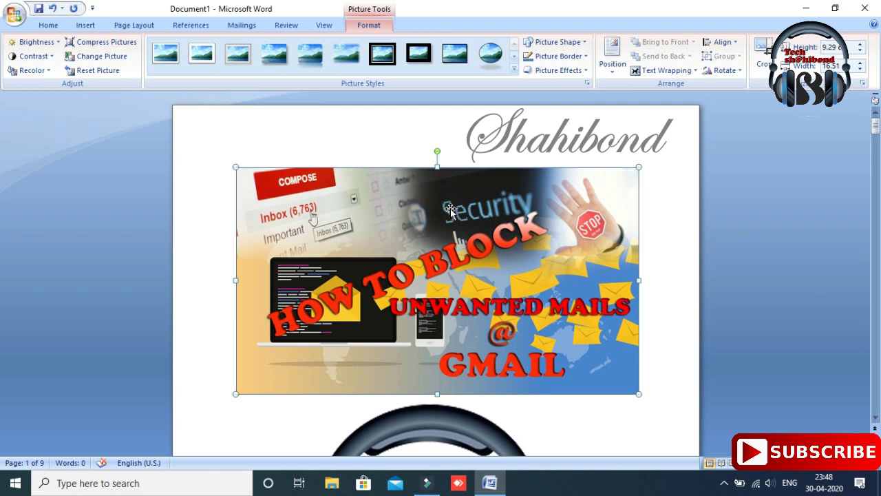
right_click(451, 208)
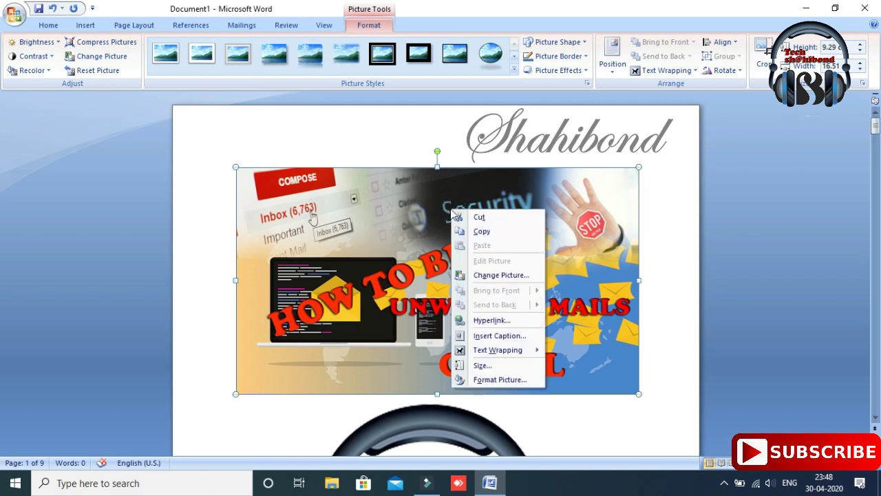
click(476, 366)
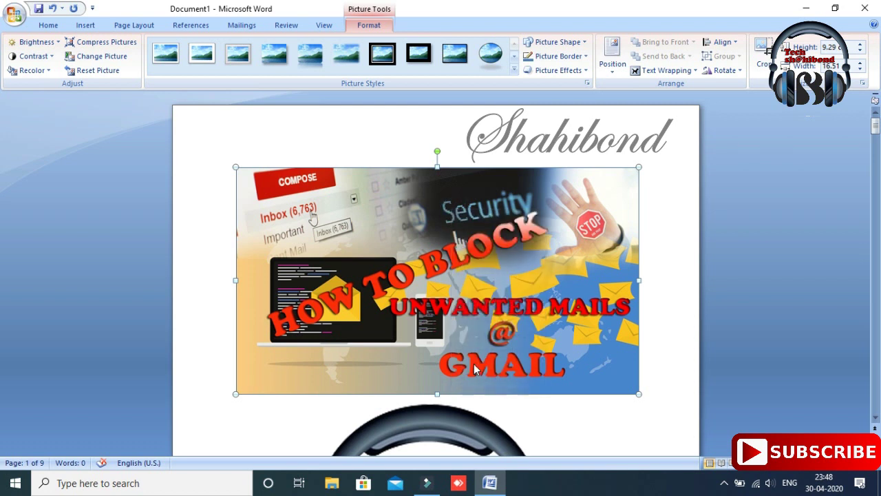
- Set the Gmail thumbnail to 5 cm wide, about 2.81 cm high
click(398, 166)
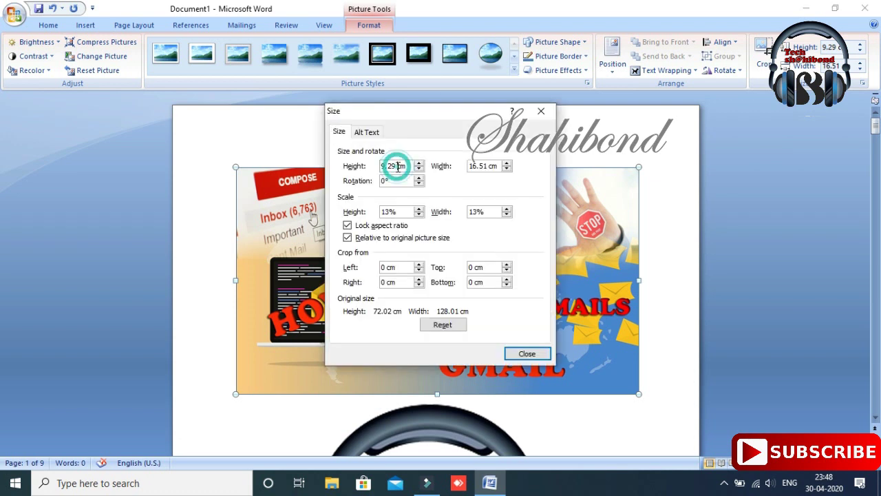
double_click(398, 166)
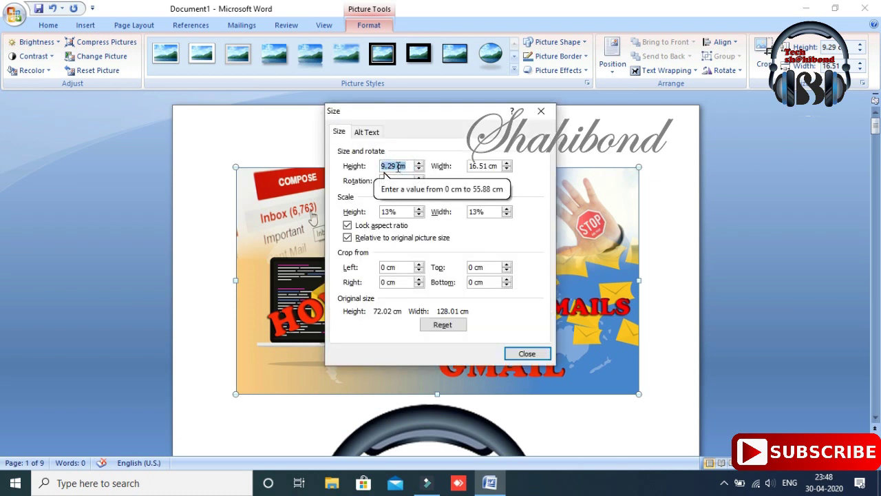
text(5)
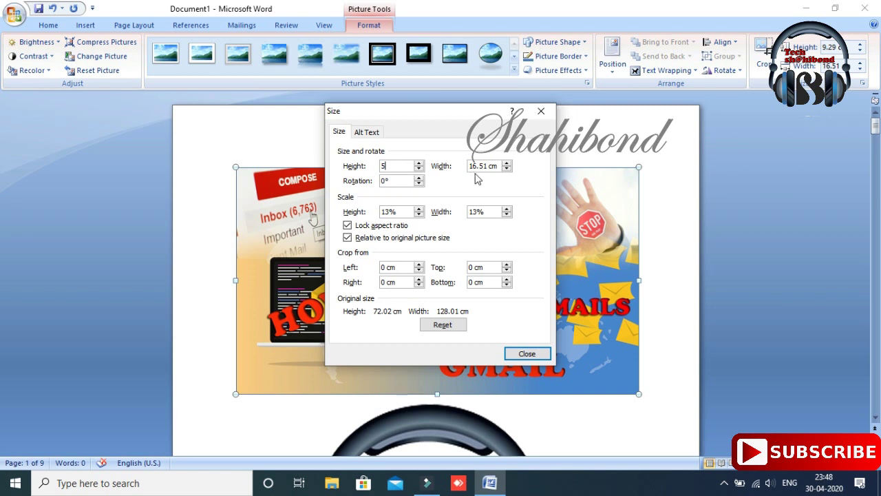
key(Tab)
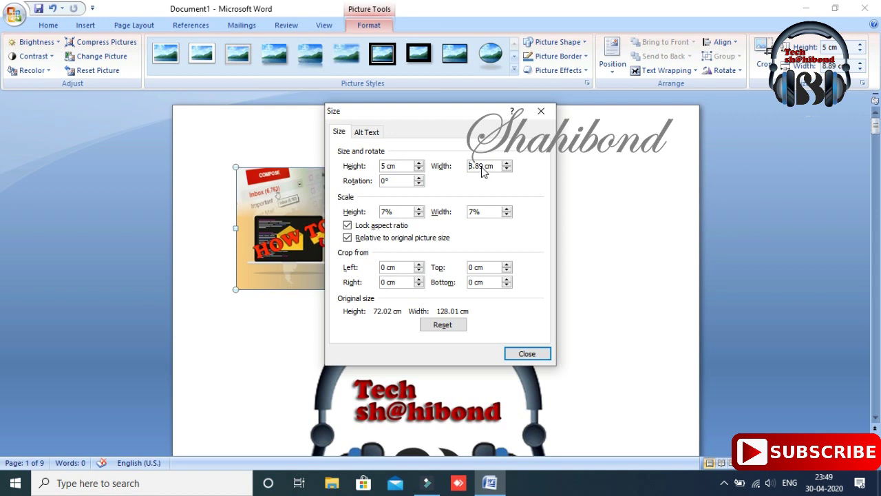
double_click(482, 172)
text(5)
click(513, 354)
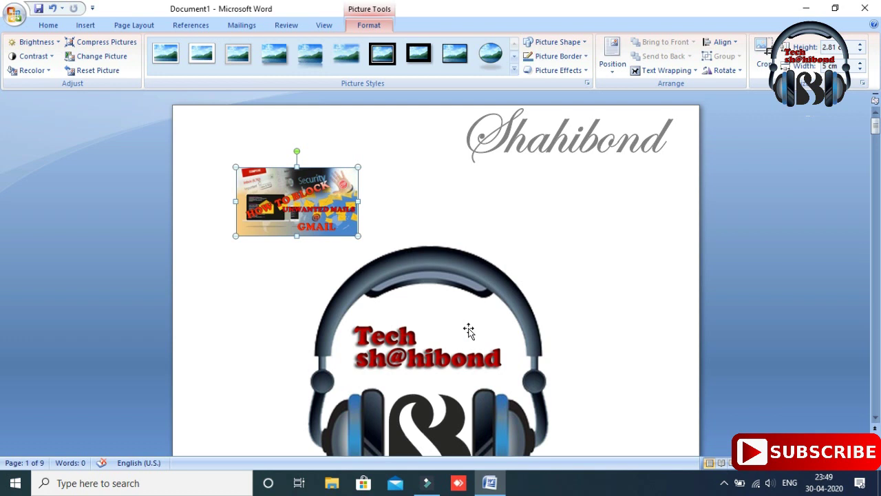
- Resize the headphones logo picture to 5 cm height and 5 cm width
click(419, 340)
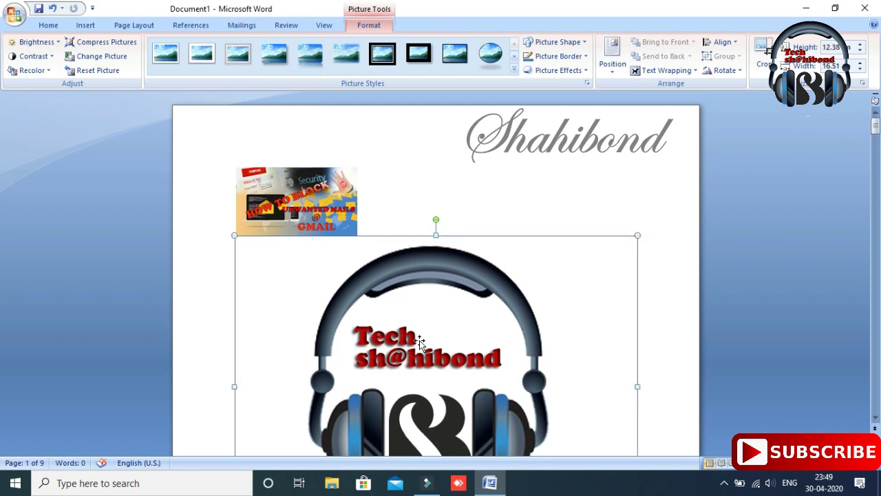
right_click(419, 340)
click(448, 319)
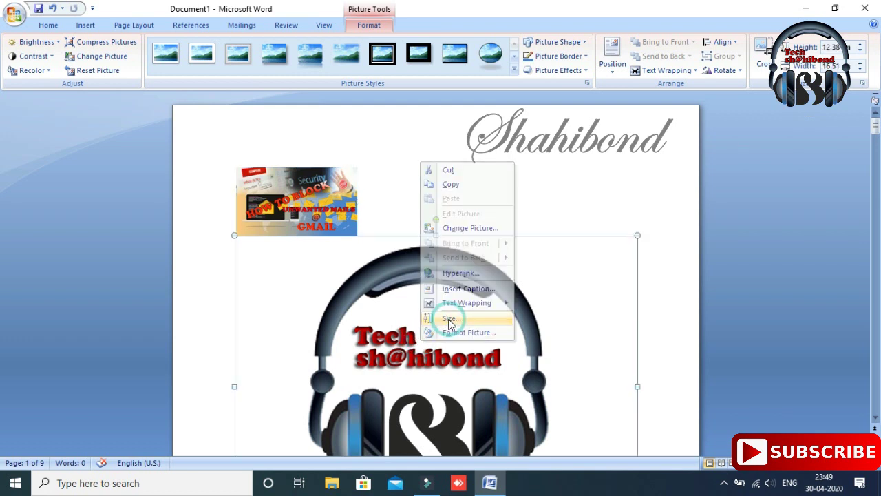
click(398, 166)
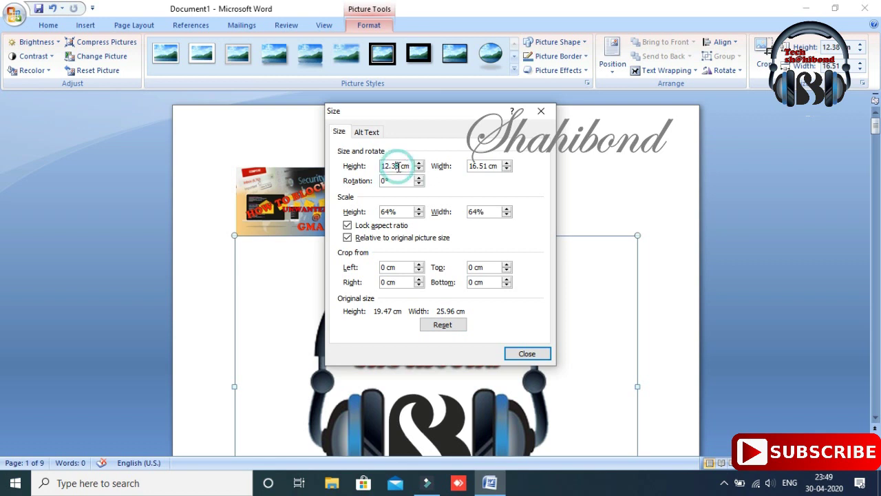
double_click(398, 166)
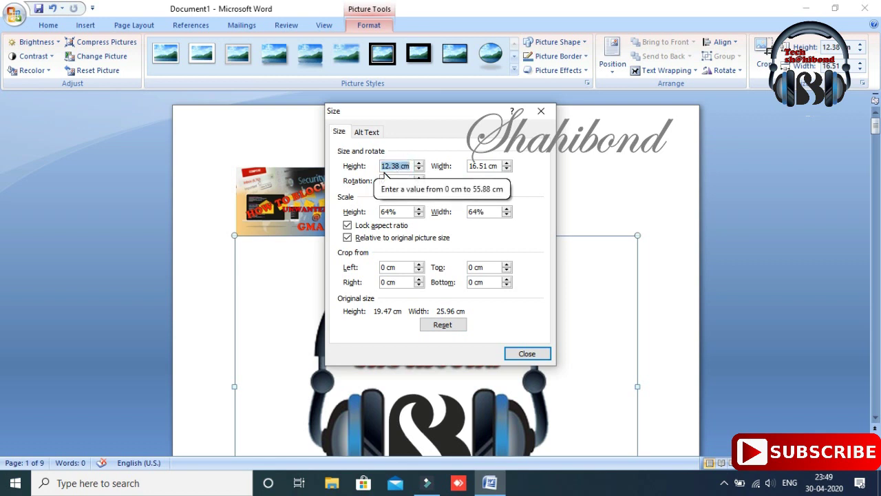
text(5)
click(483, 166)
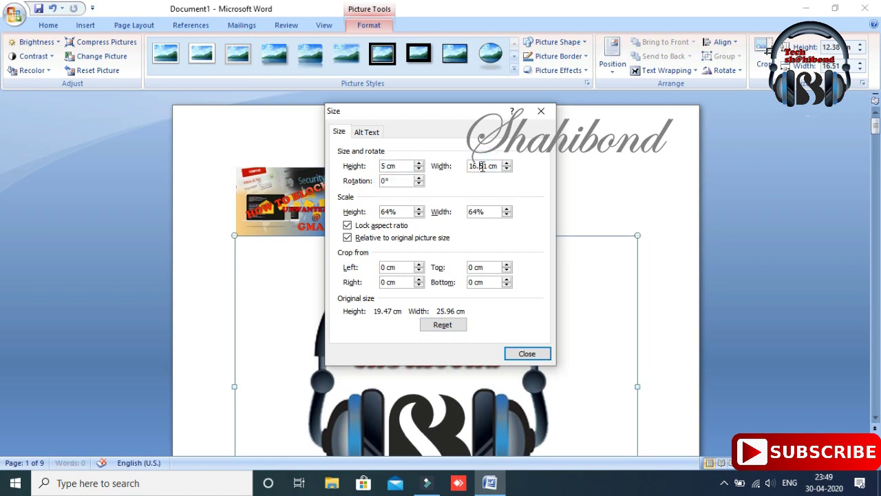
double_click(483, 168)
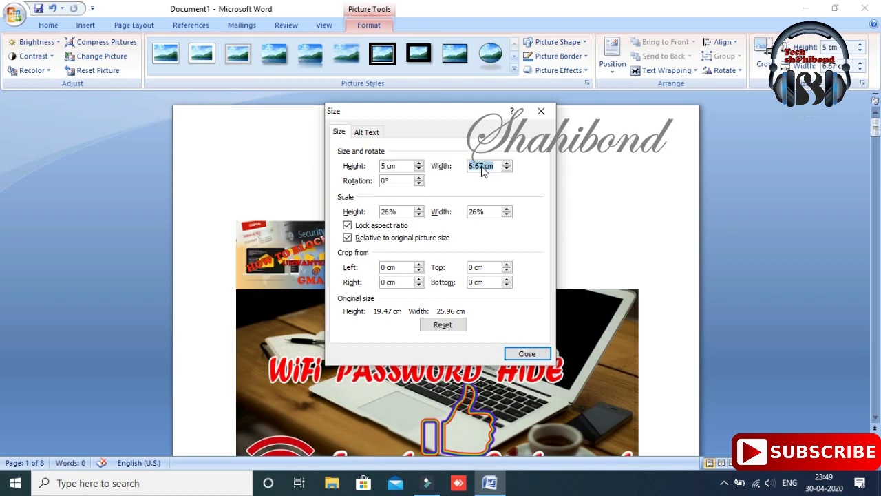
text(5)
key(Return)
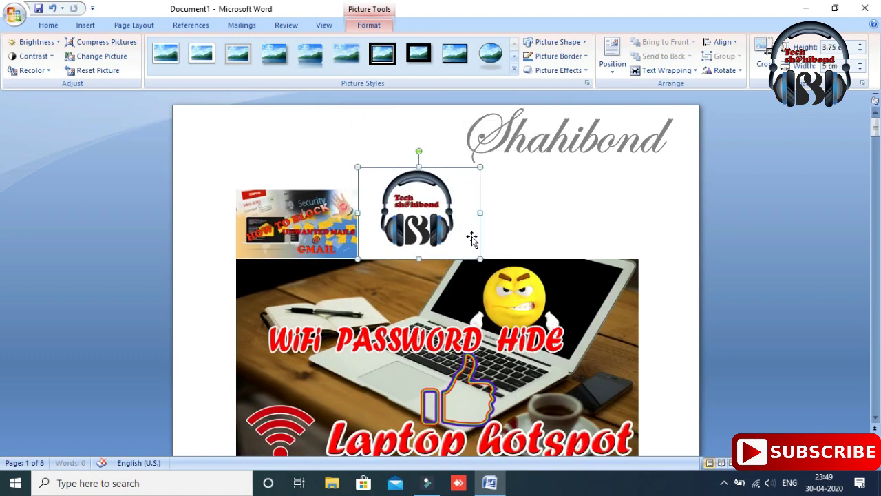
- Resize the Gmail thumbnail on page 1 to 5 cm height and width
right_click(445, 327)
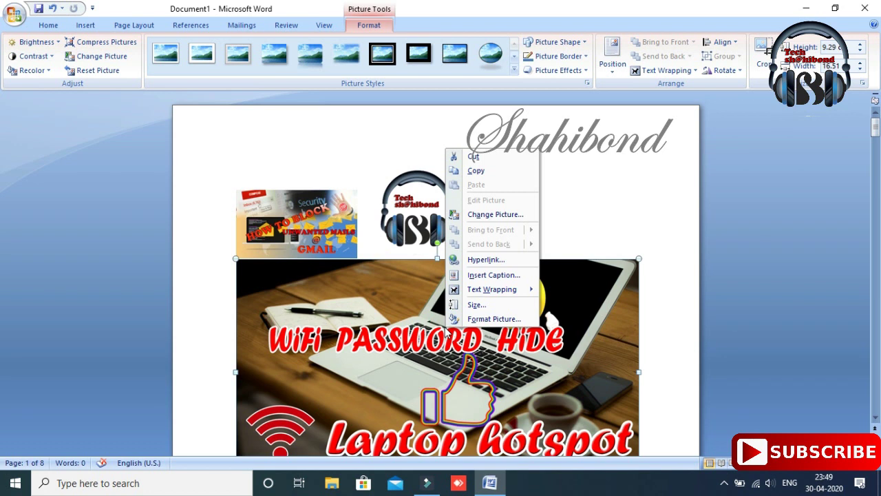
click(475, 305)
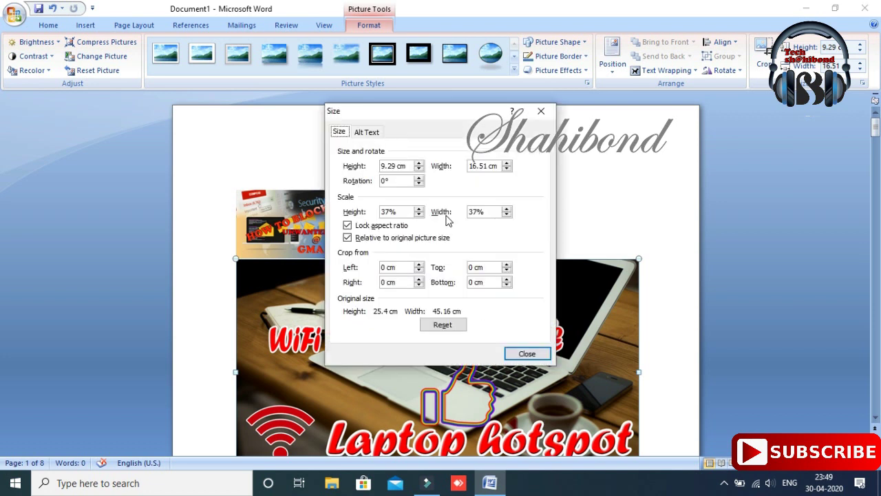
click(401, 166)
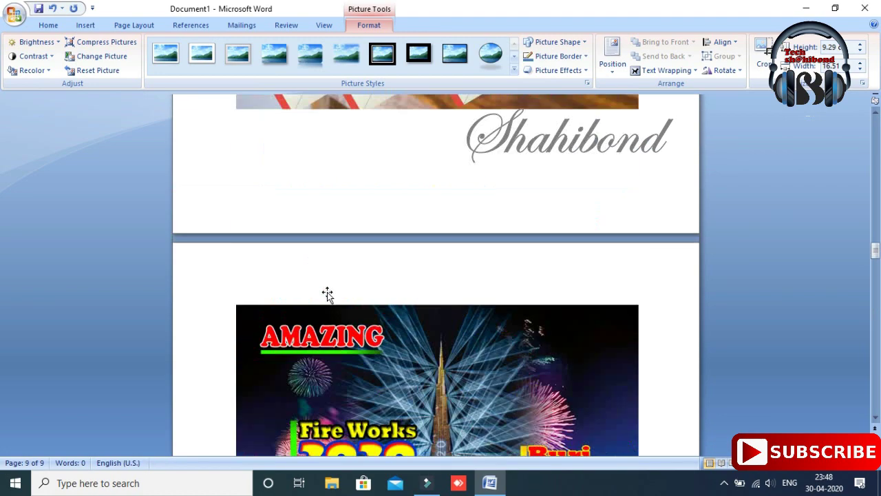
scroll(327, 292, up, 20)
click(450, 210)
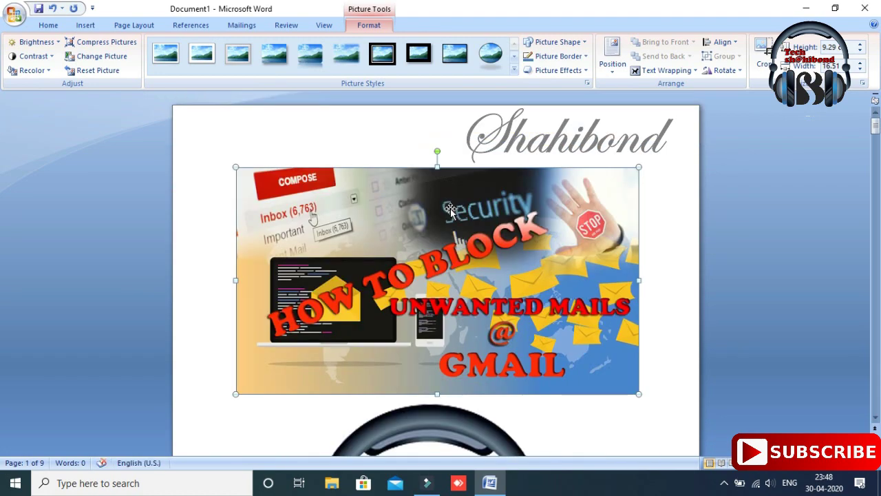
right_click(451, 210)
click(478, 362)
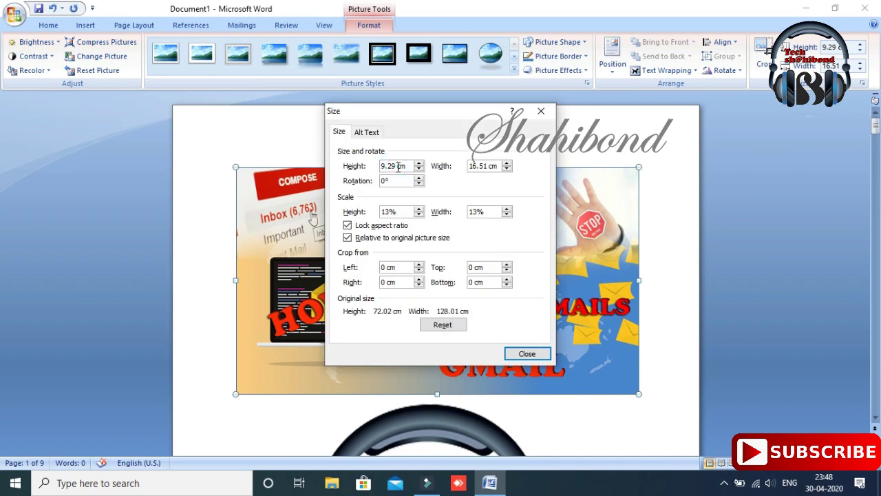
double_click(396, 166)
text(5)
click(482, 166)
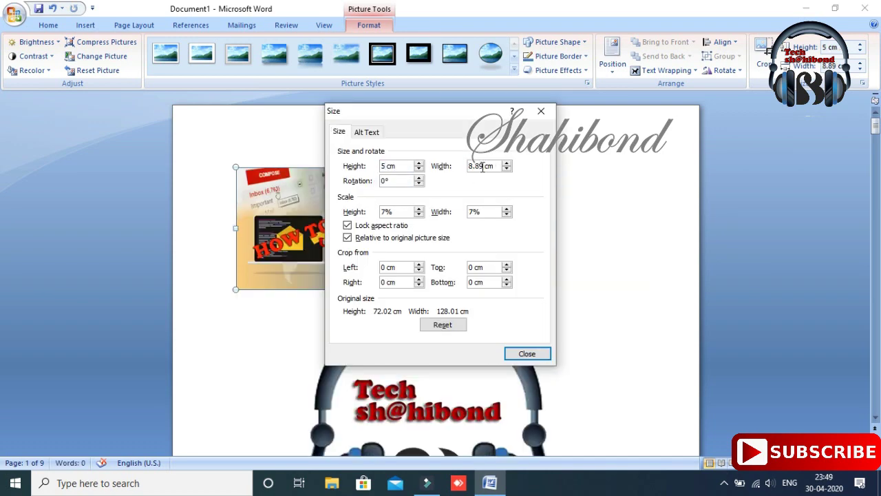
double_click(482, 166)
text(5)
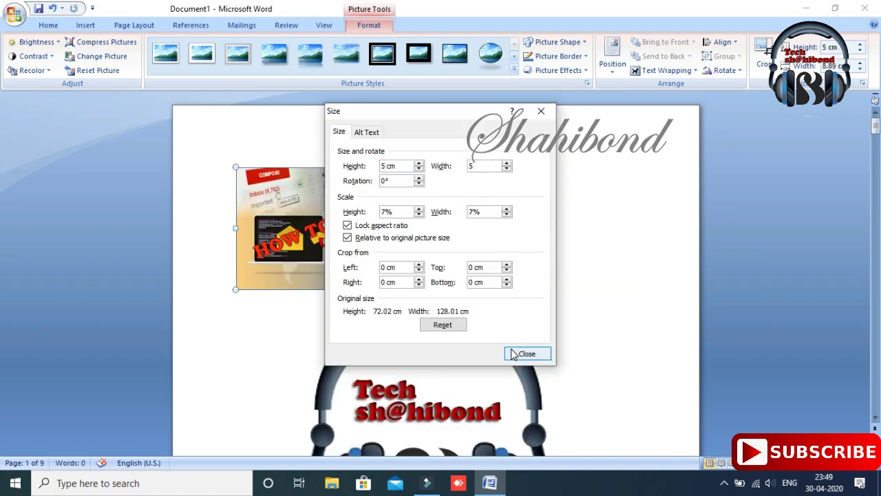
click(528, 353)
- Reapply a 5 cm height to the headphones logo
right_click(419, 340)
click(452, 318)
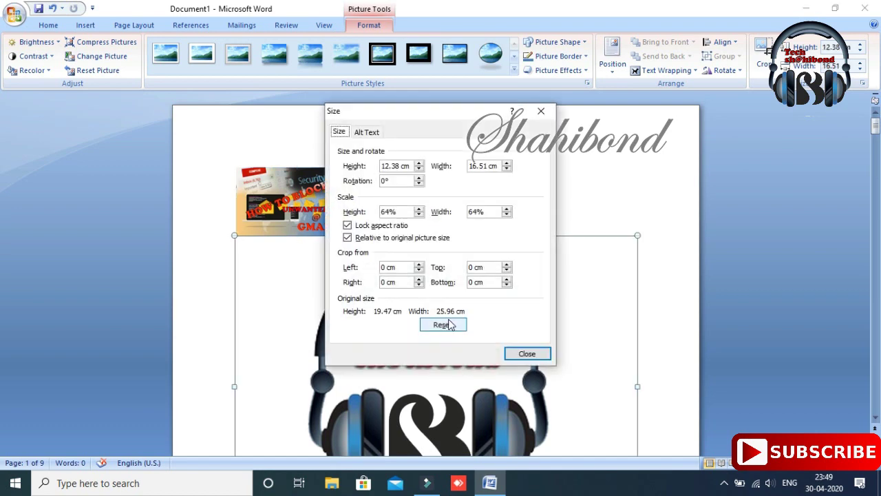
double_click(395, 166)
text(5)
click(482, 166)
double_click(482, 166)
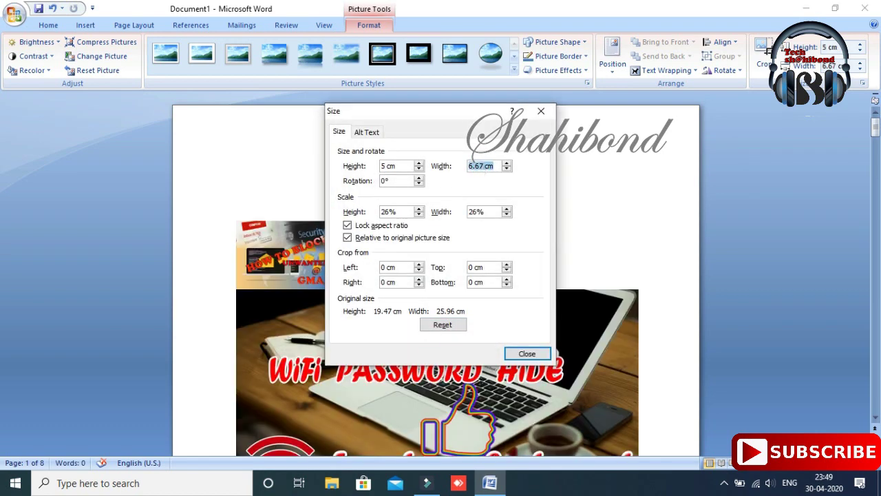
click(528, 353)
- Resize the laptop picture to 5 cm height and 5 cm width
right_click(446, 327)
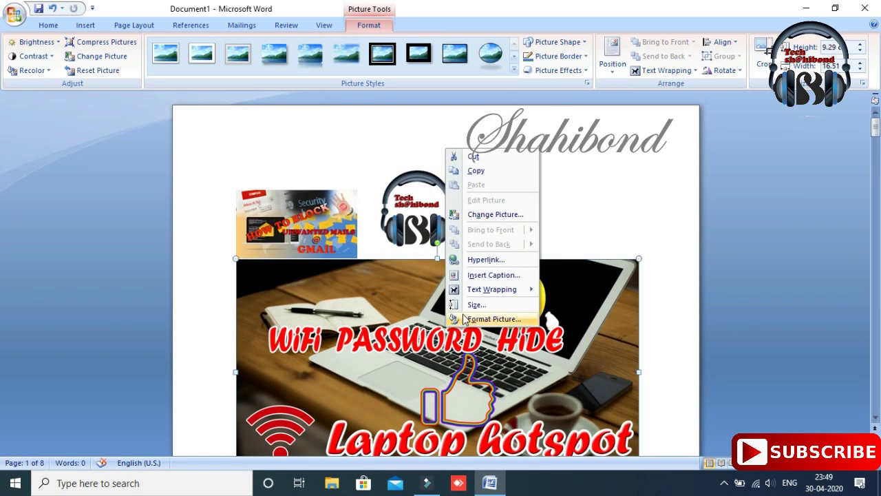
click(476, 305)
double_click(397, 166)
text(5)
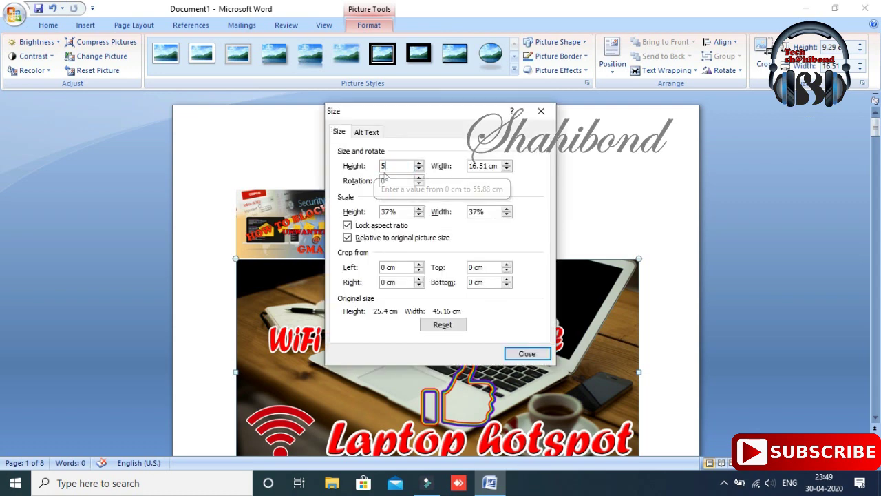
key(Return)
right_click(387, 310)
click(424, 289)
double_click(482, 166)
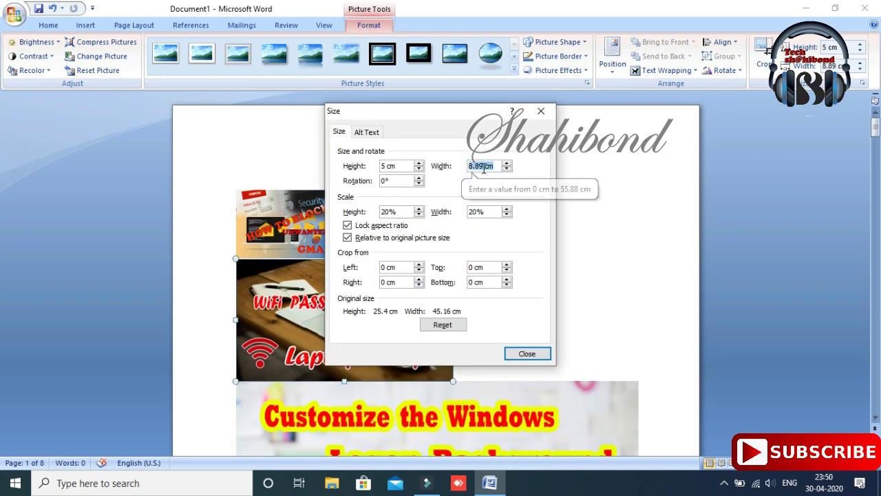
text(5)
key(Return)
- Resize the Customize the Windows Logon Background picture to 5 × 5 cm
right_click(438, 358)
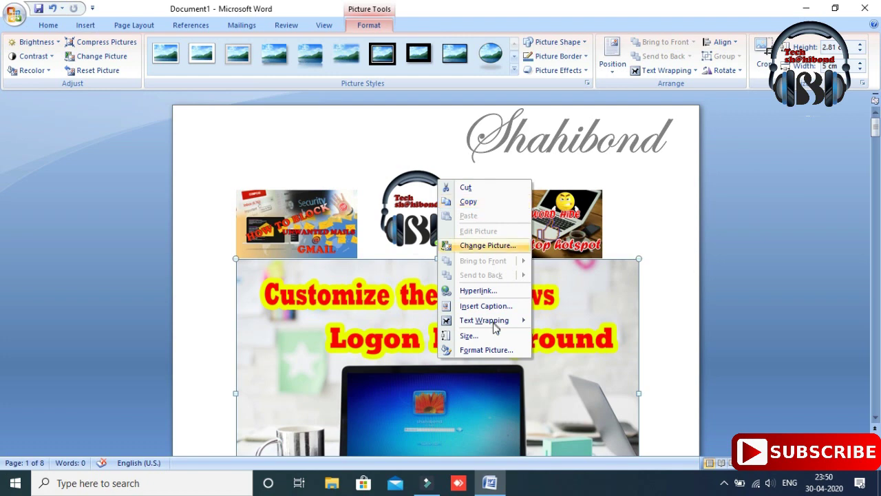
click(471, 336)
double_click(394, 166)
text(5)
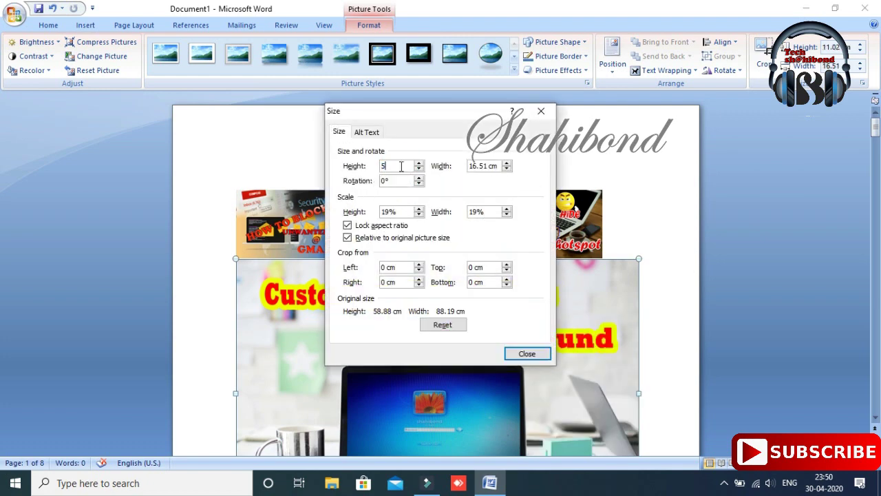
click(480, 166)
double_click(480, 166)
text(5)
key(Return)
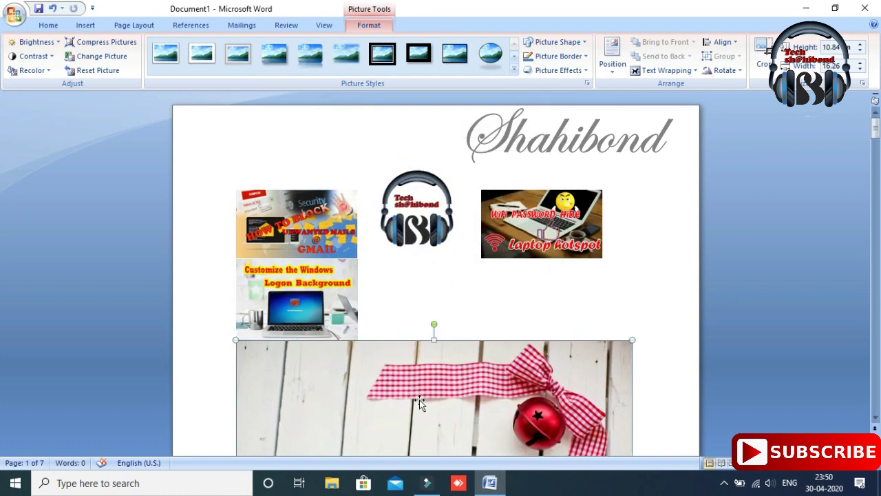
right_click(420, 399)
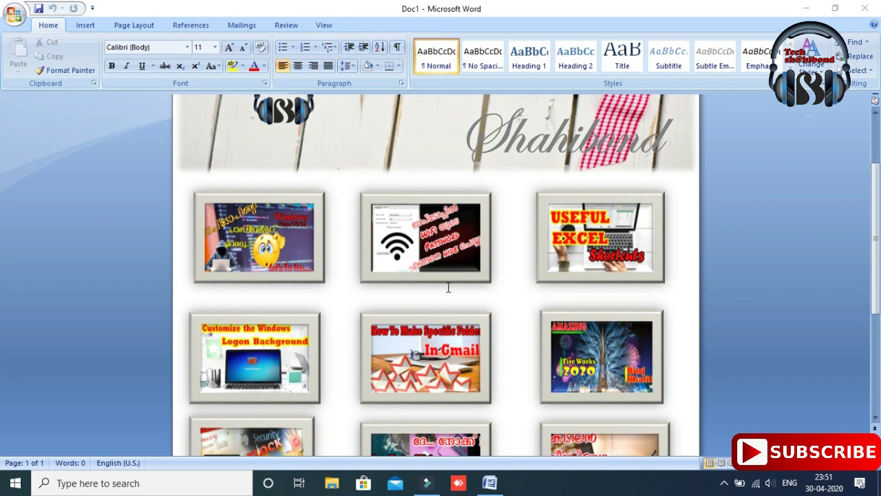
- Scroll the finished page, then check the first thumbnail's YouTube hyperlink ScreenTip
scroll(500, 274, down, 2)
scroll(500, 274, down, 4)
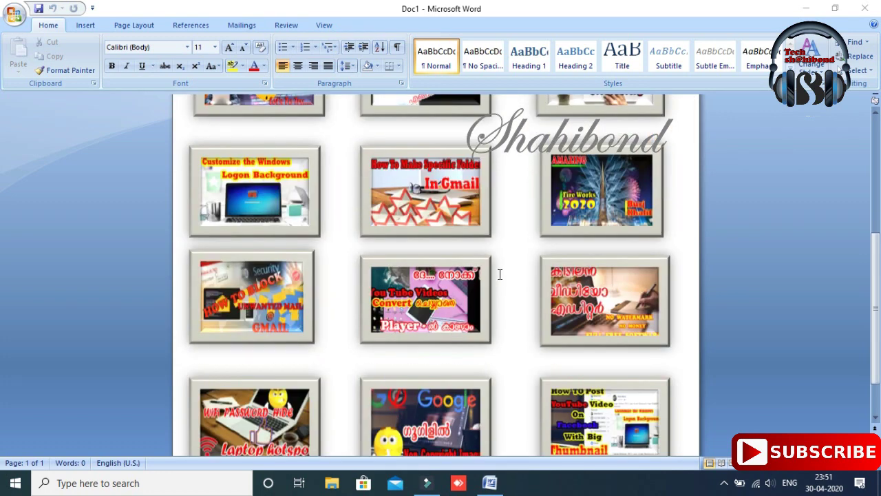
scroll(500, 274, up, 8)
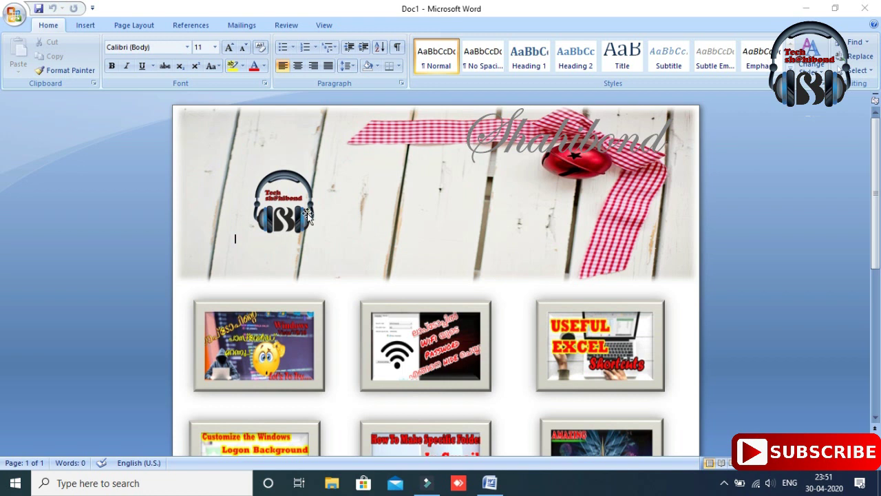
mouse_move(307, 212)
click(298, 329)
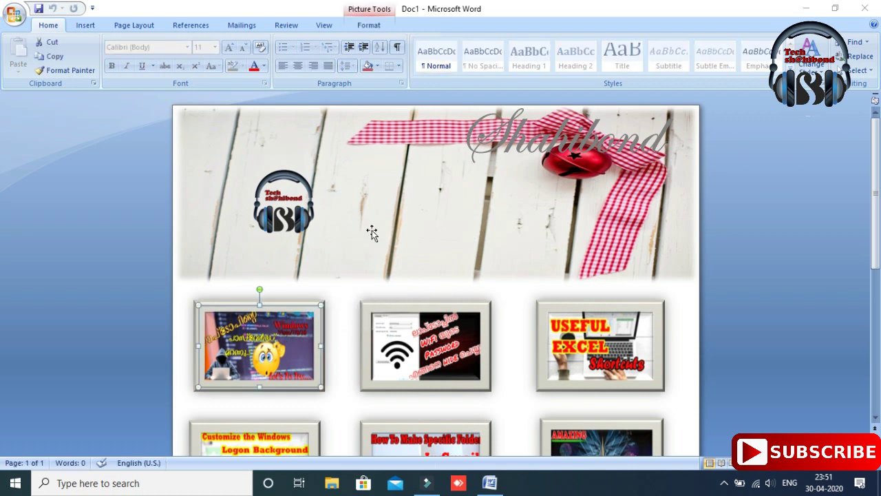
mouse_move(272, 344)
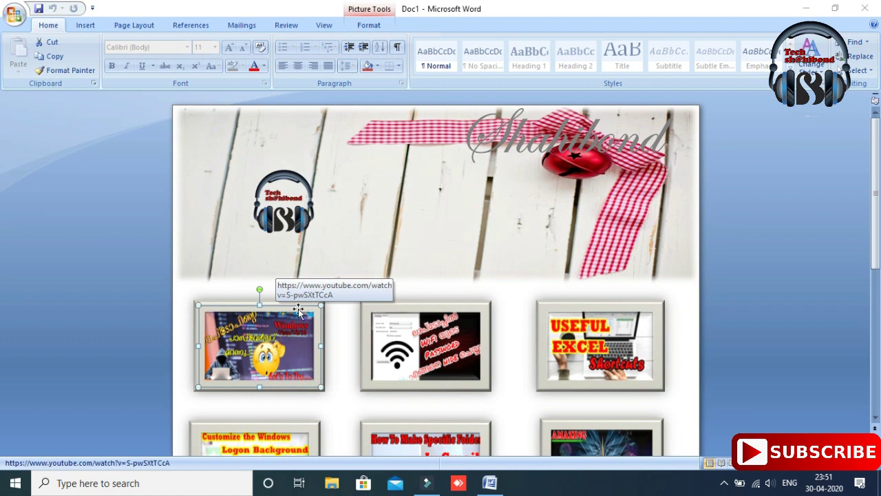
- Show the Picture Tools Format styles gallery and reselect the first thumbnail
click(376, 29)
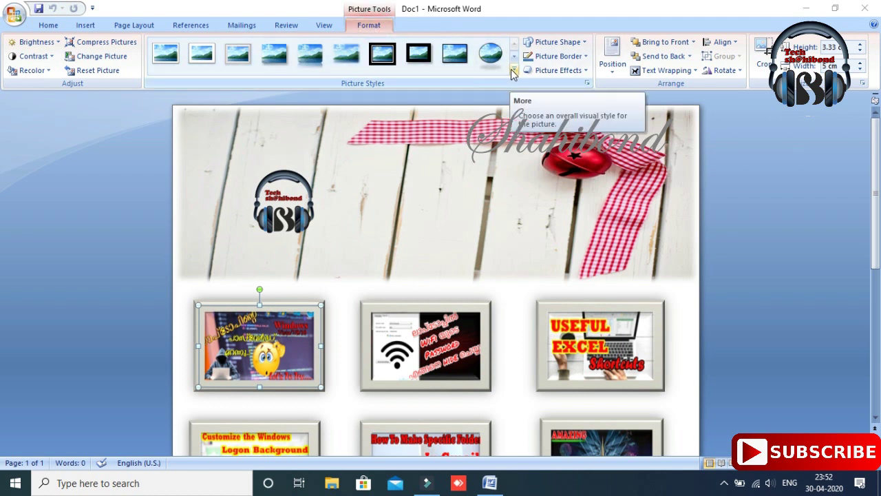
mouse_move(464, 94)
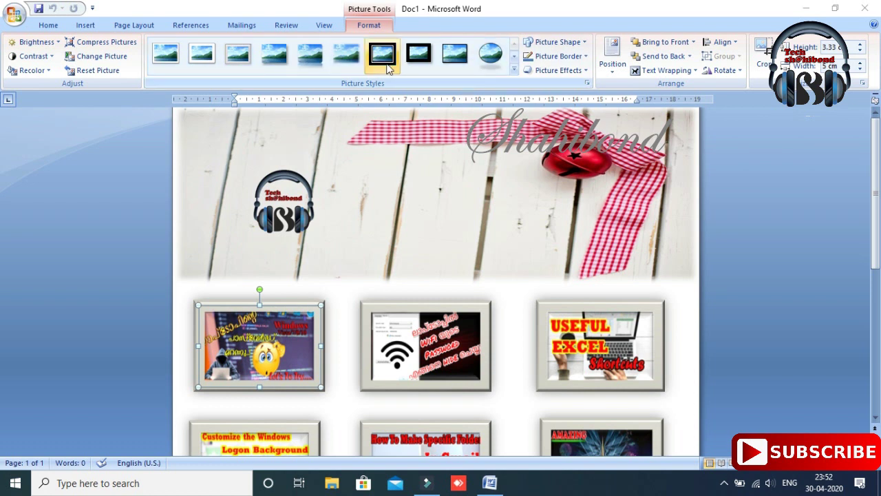
click(428, 318)
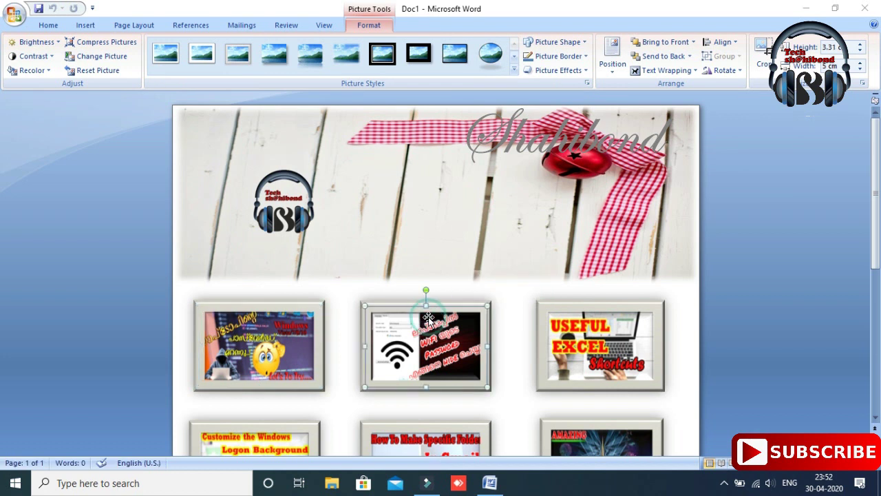
click(287, 342)
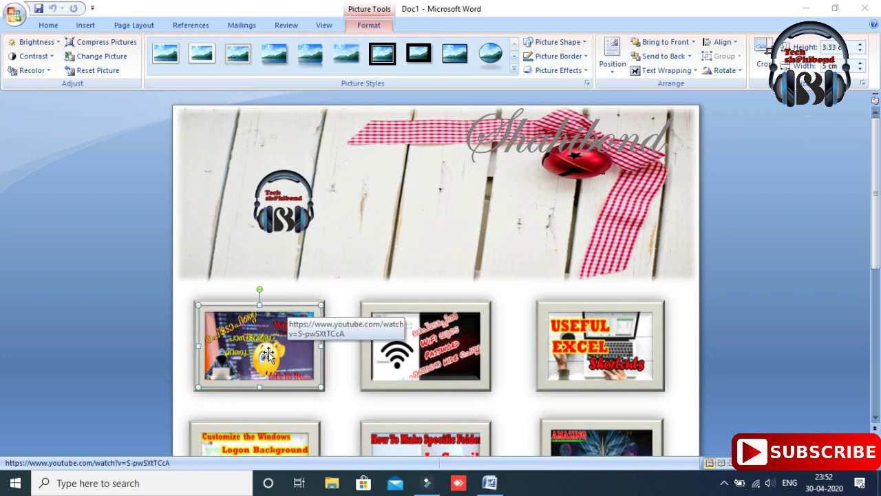
- Tick Move object with text in the first thumbnail's Picture Position settings
click(617, 72)
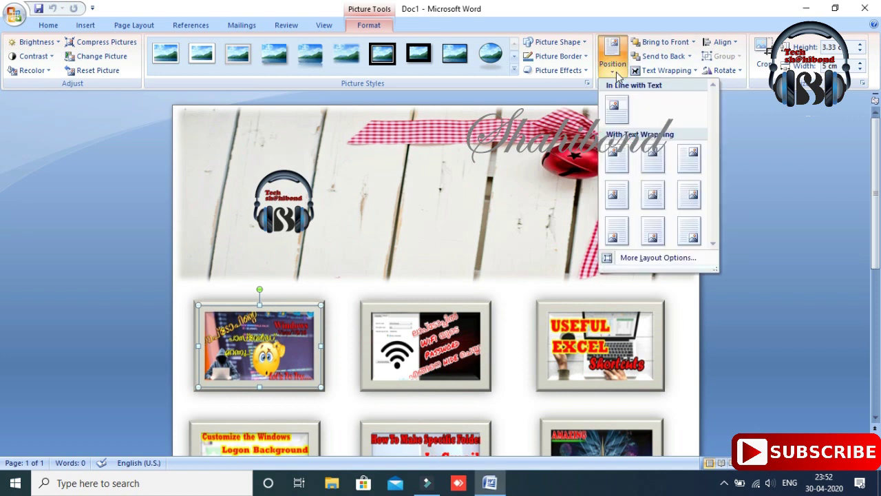
click(656, 259)
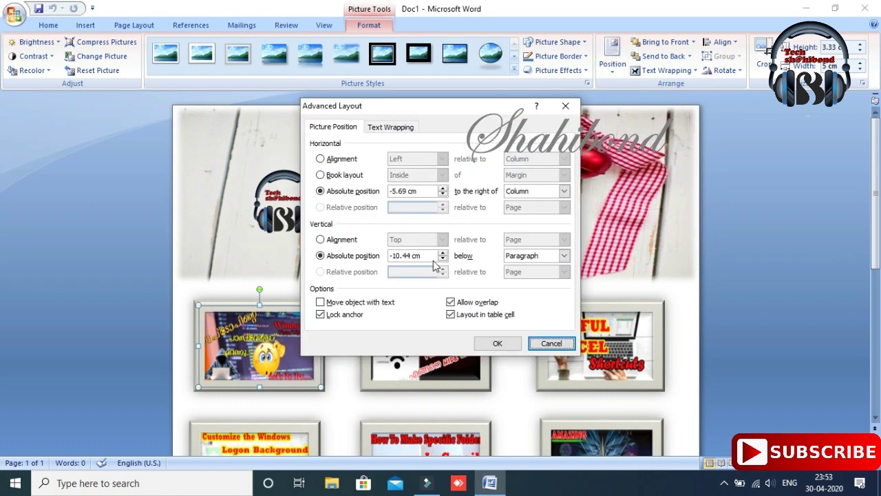
click(320, 302)
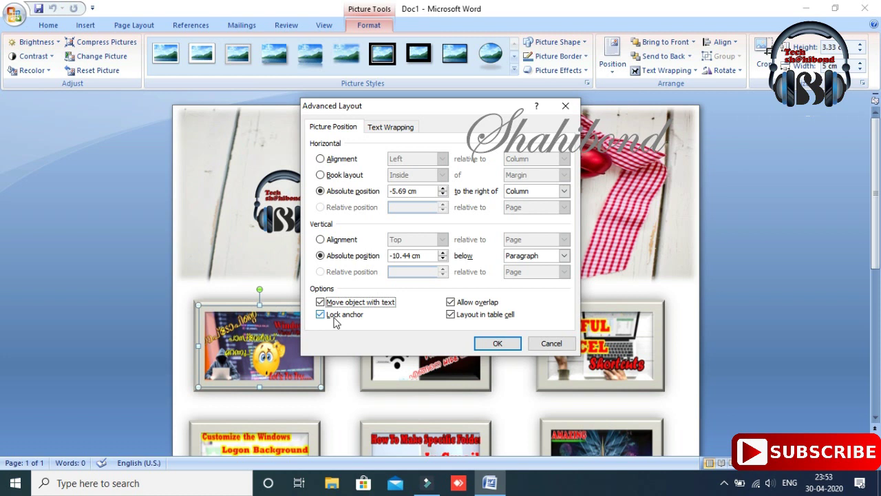
click(497, 343)
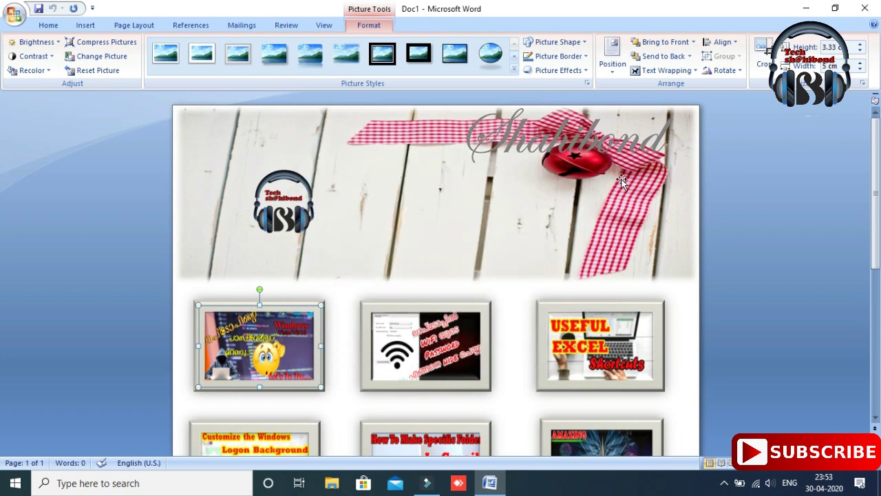
- Recheck the layout settings, leaving Move object with text ticked, and confirm
click(617, 74)
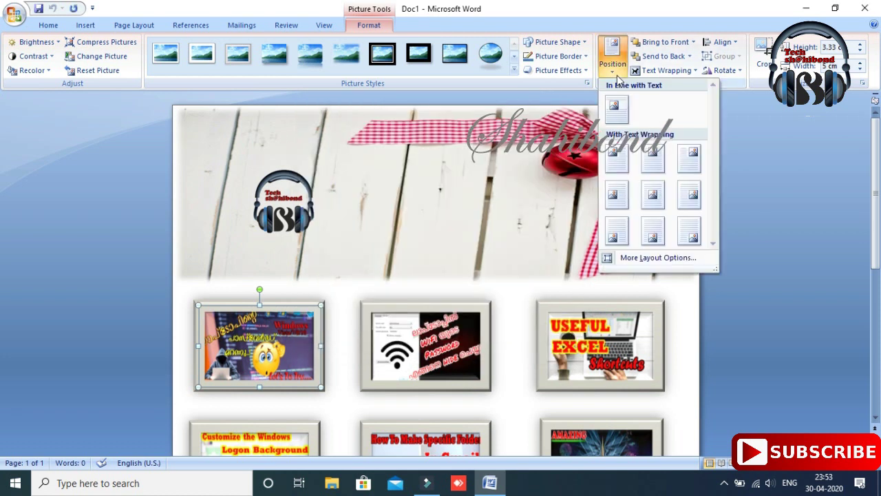
click(656, 260)
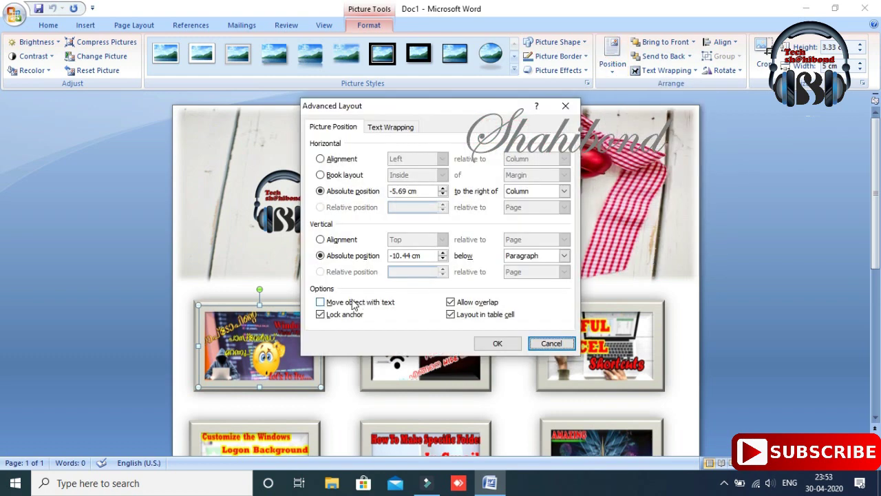
click(320, 303)
click(320, 303)
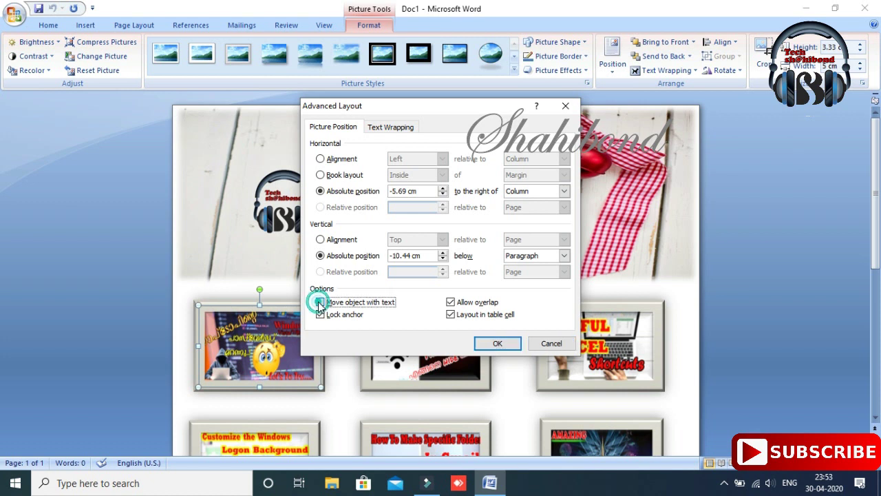
click(320, 303)
click(320, 303)
click(320, 302)
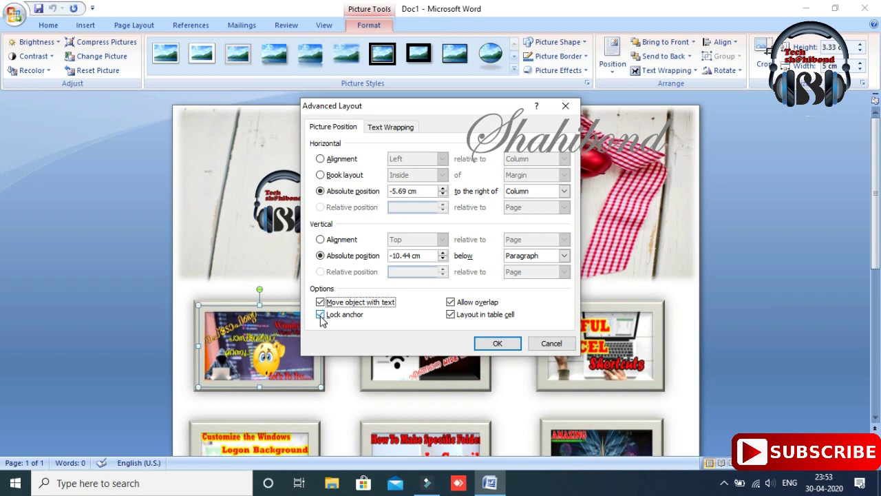
click(482, 344)
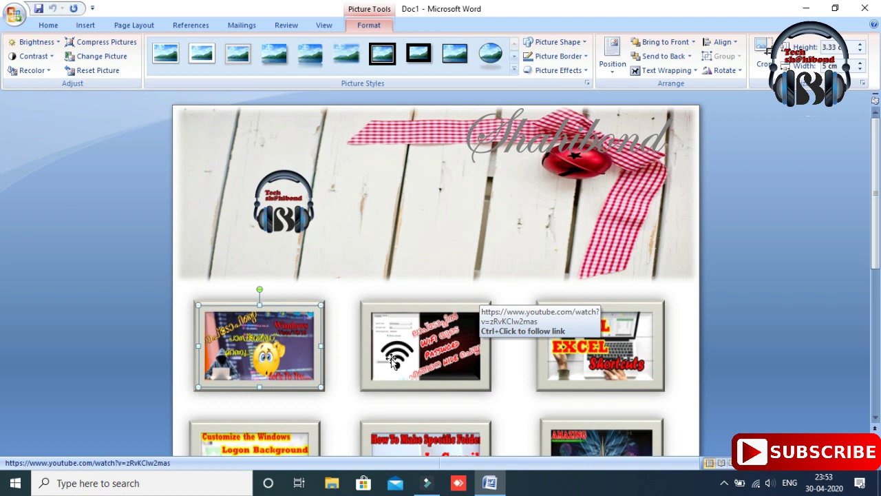
click(433, 375)
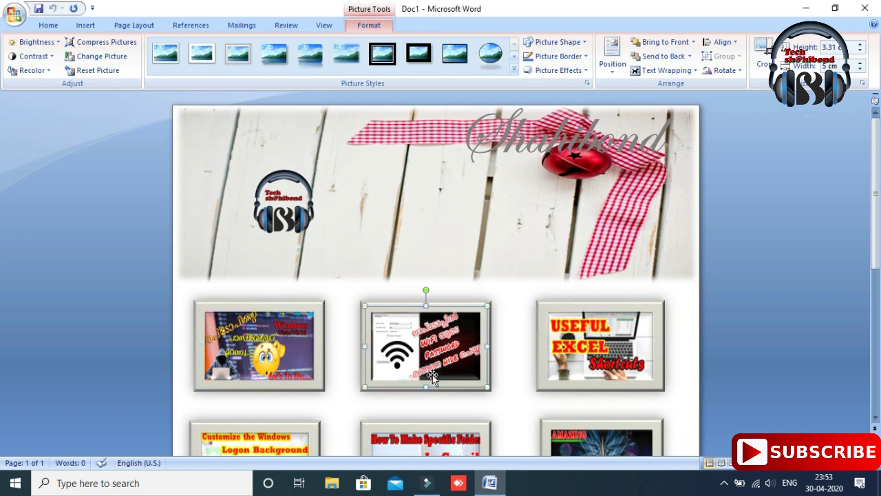
mouse_move(558, 351)
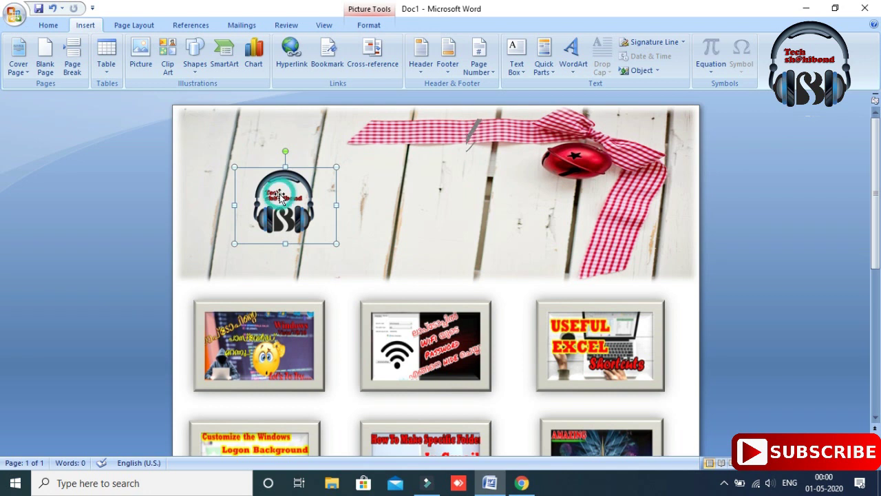
- Start a hyperlink on the channel logo and bring up the shahibond YouTube page in Chrome
right_click(280, 196)
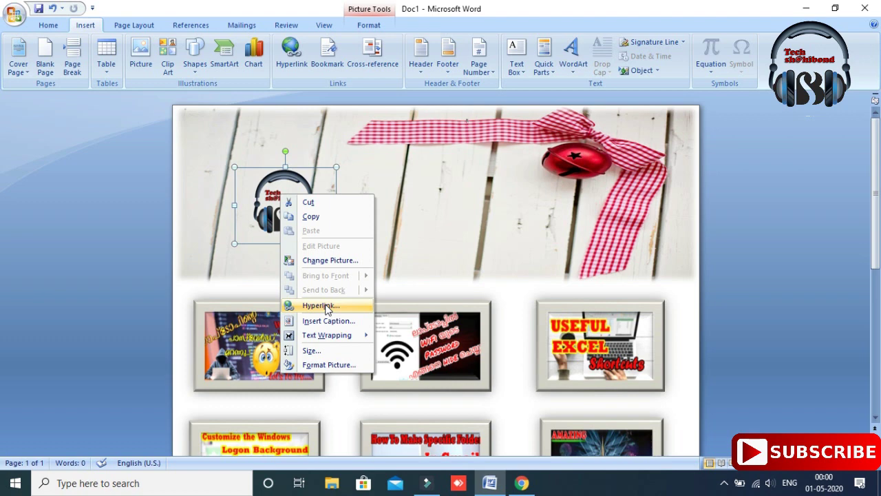
click(326, 307)
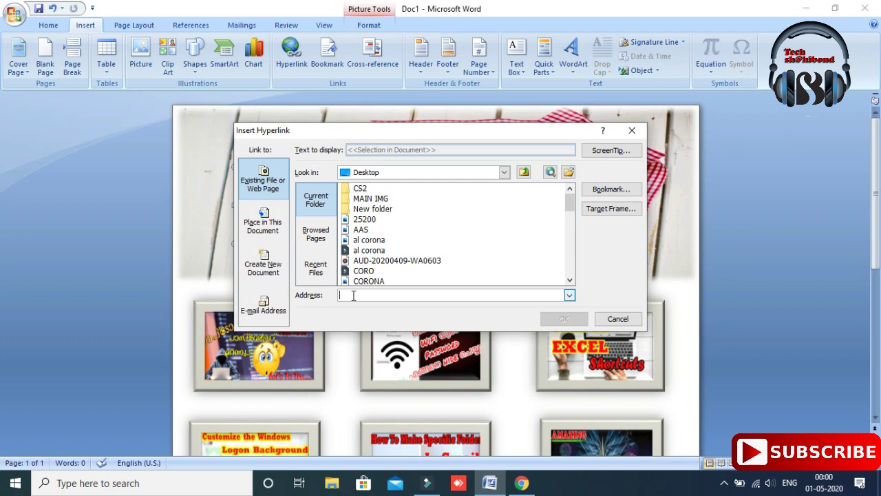
click(522, 482)
click(107, 18)
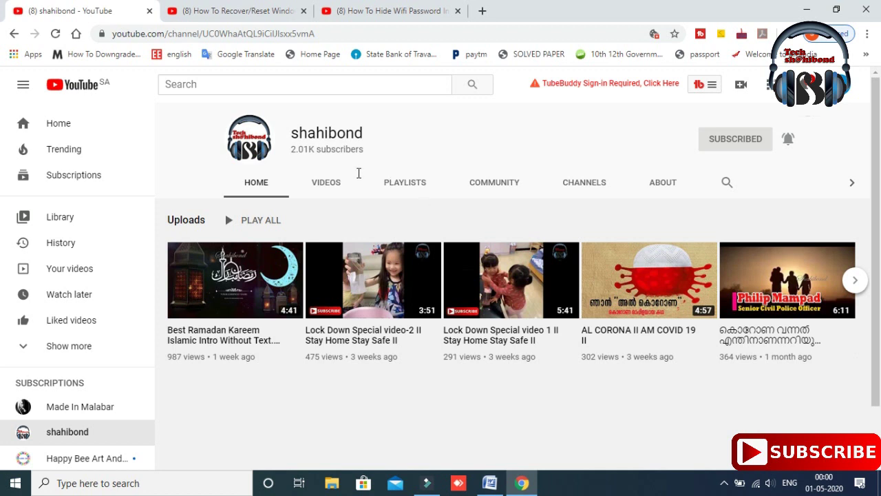
- Copy the YouTube channel page's URL from Chrome and return to Word's empty hyperlink Address field
click(314, 34)
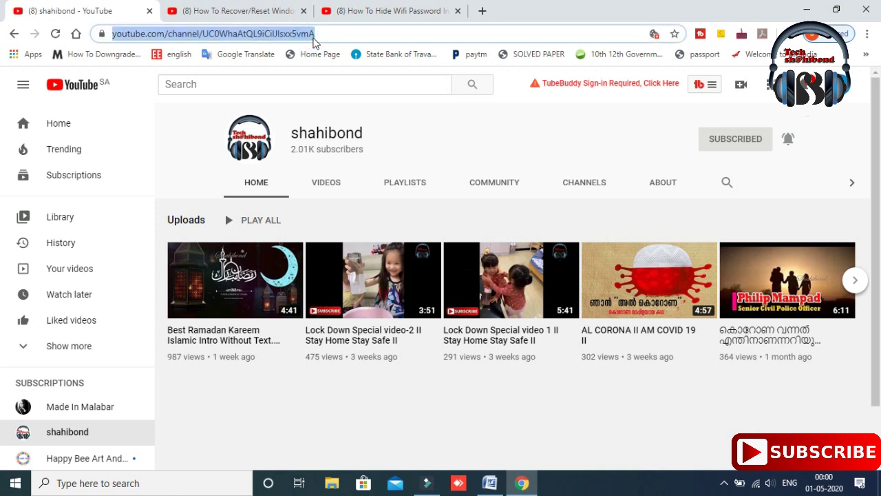
click(491, 482)
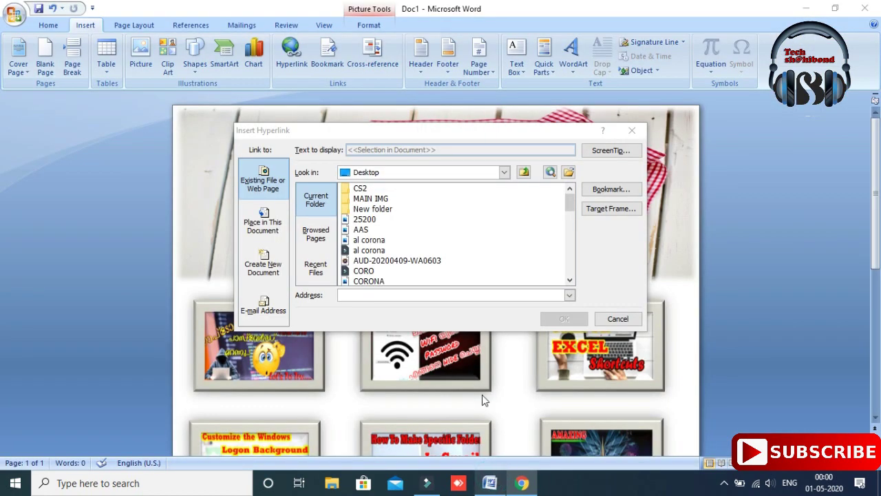
click(487, 295)
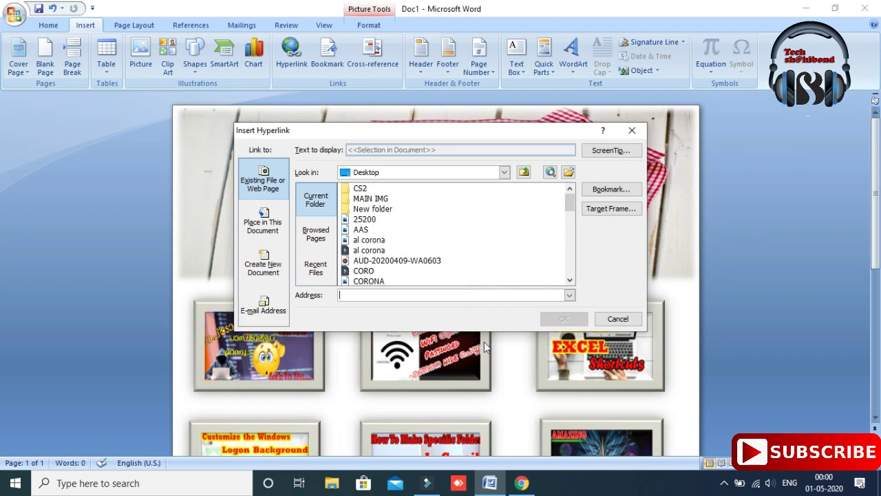
click(521, 485)
click(334, 35)
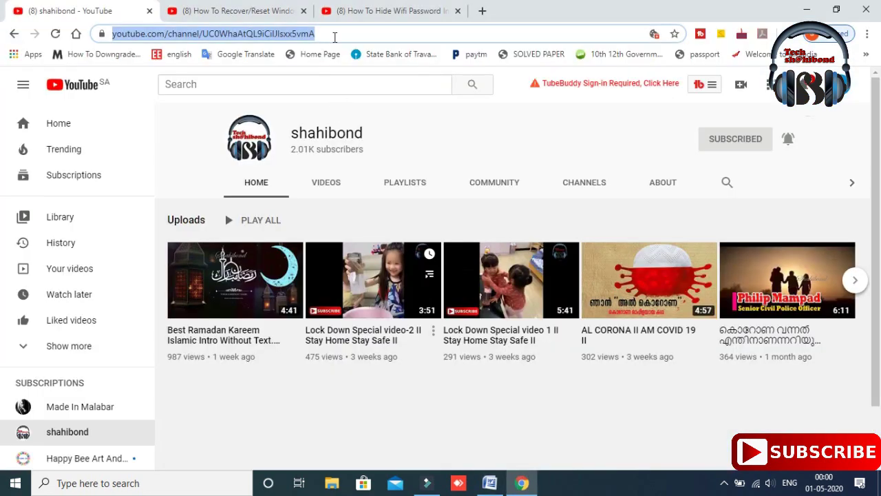
click(489, 482)
click(476, 294)
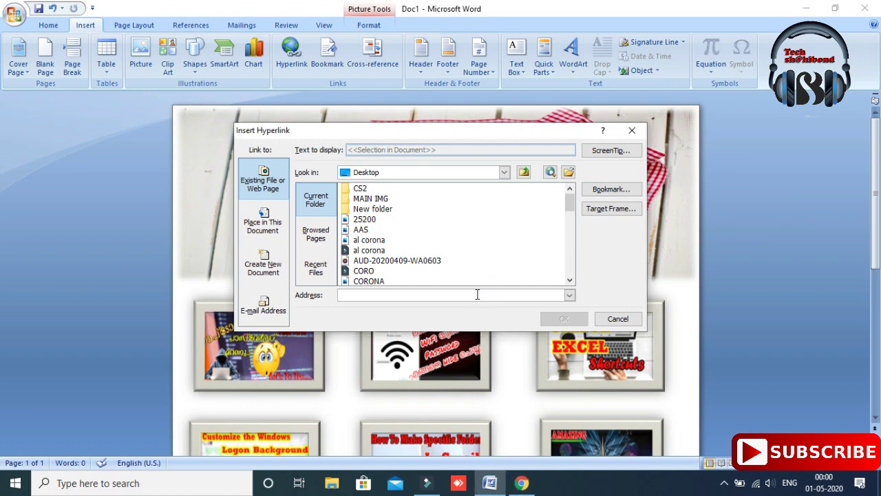
- Paste the channel URL as the headphone logo's hyperlink address and confirm it
key(ctrl+v)
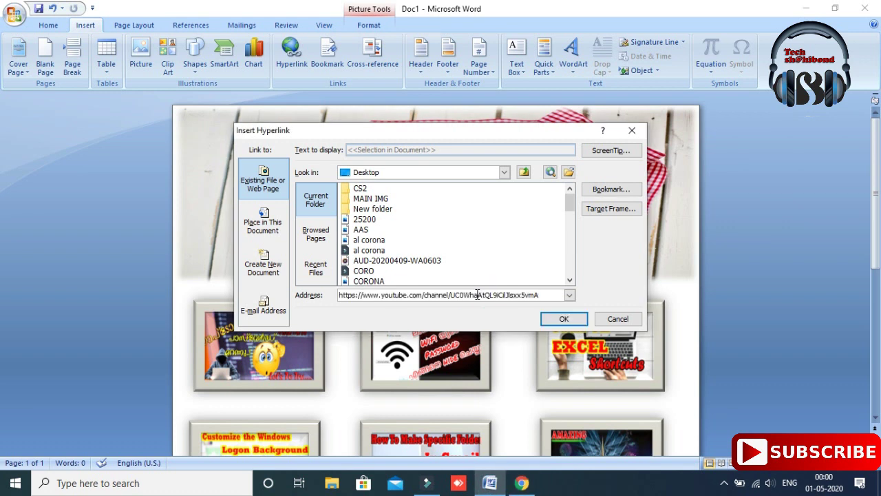
click(561, 318)
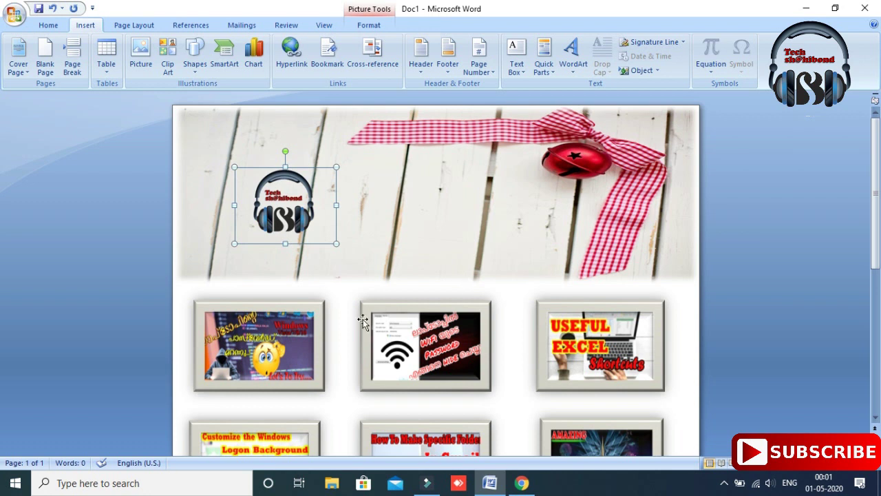
- Open Insert Hyperlink for the first thumbnail picture, then bring Chrome's YouTube channel page forward
click(264, 344)
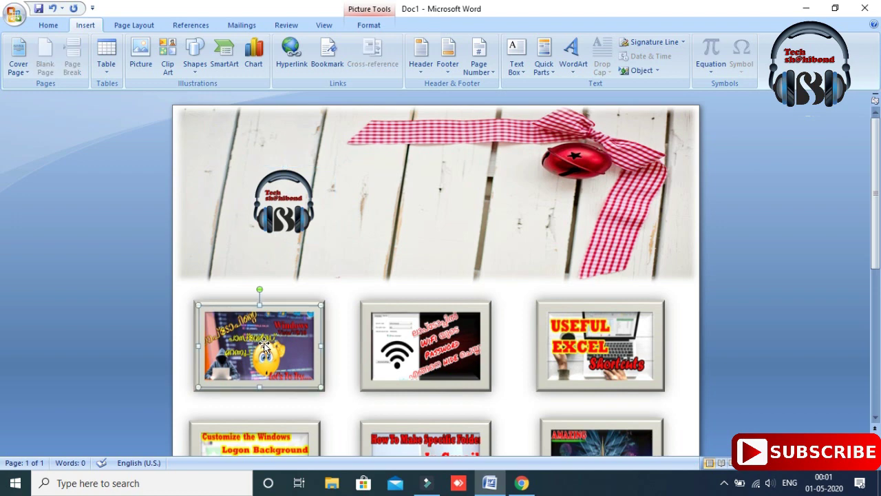
right_click(264, 344)
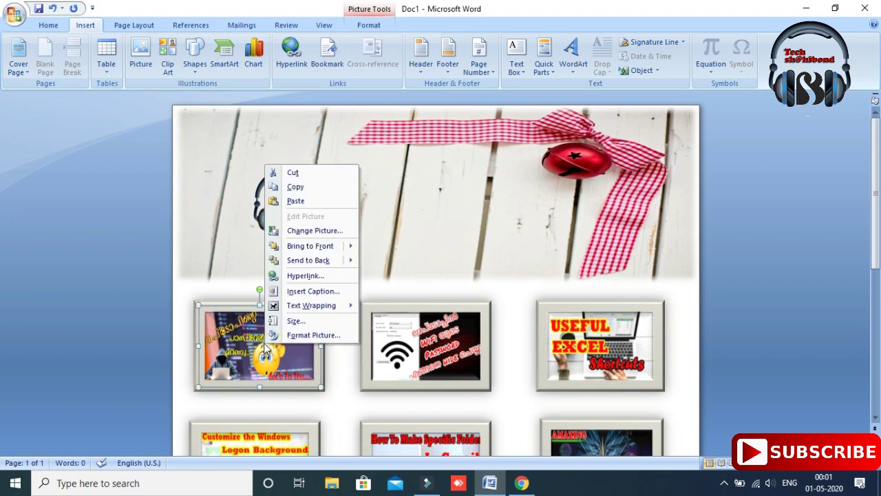
click(321, 277)
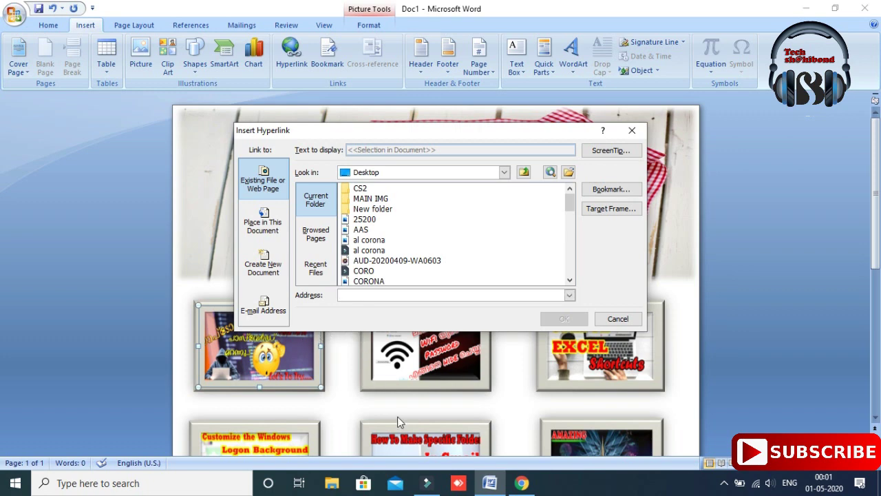
click(522, 483)
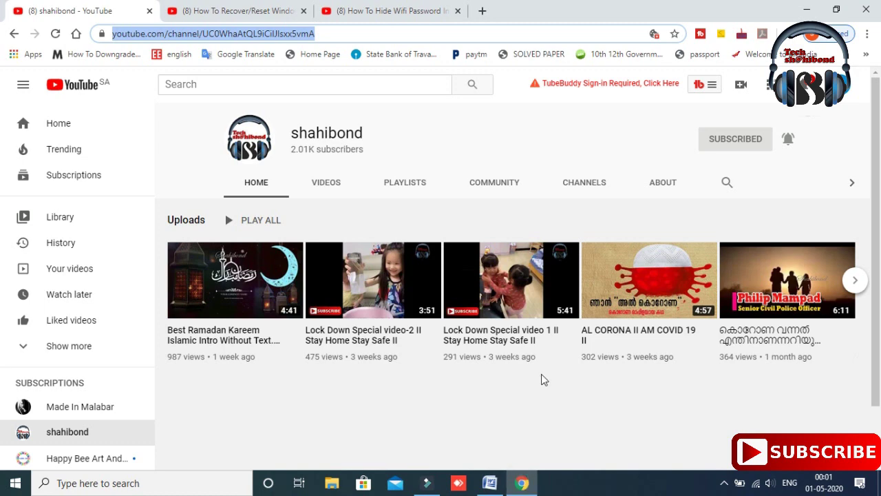
- Link the first thumbnail to the Windows password recovery video's copied URL
click(262, 10)
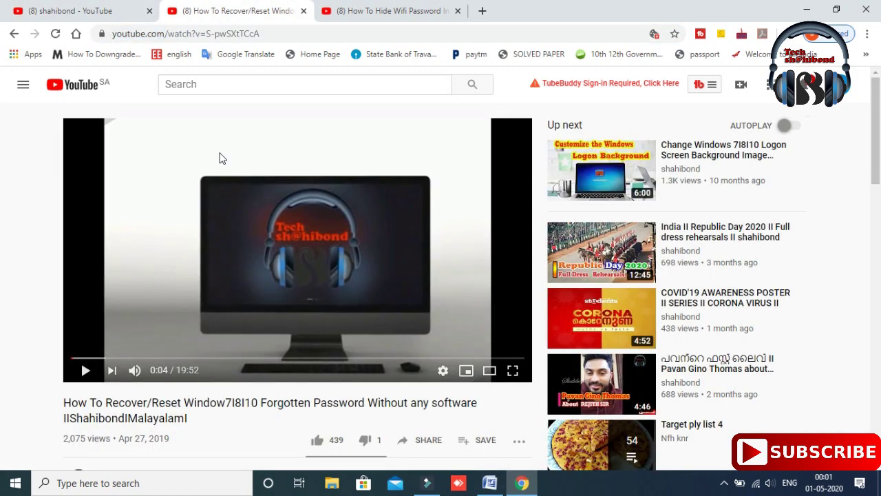
click(270, 36)
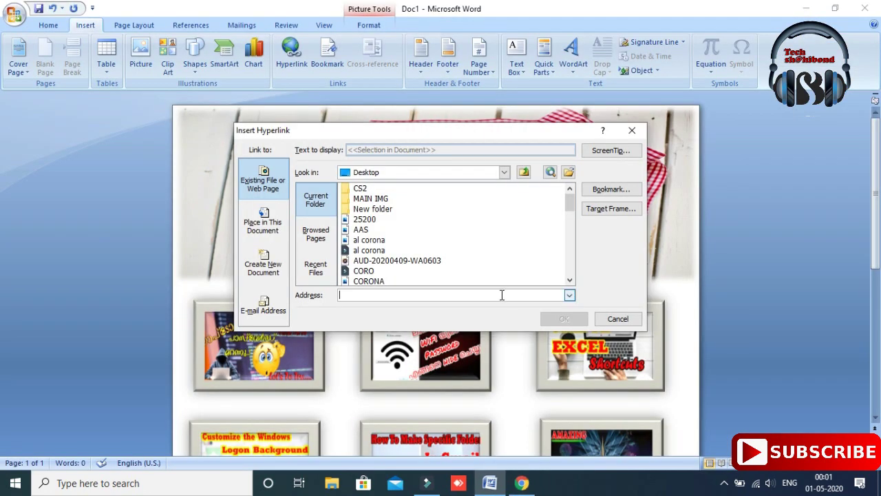
click(501, 295)
text(https://www.youtube.com/watch?v=S-pwSXtTCcA)
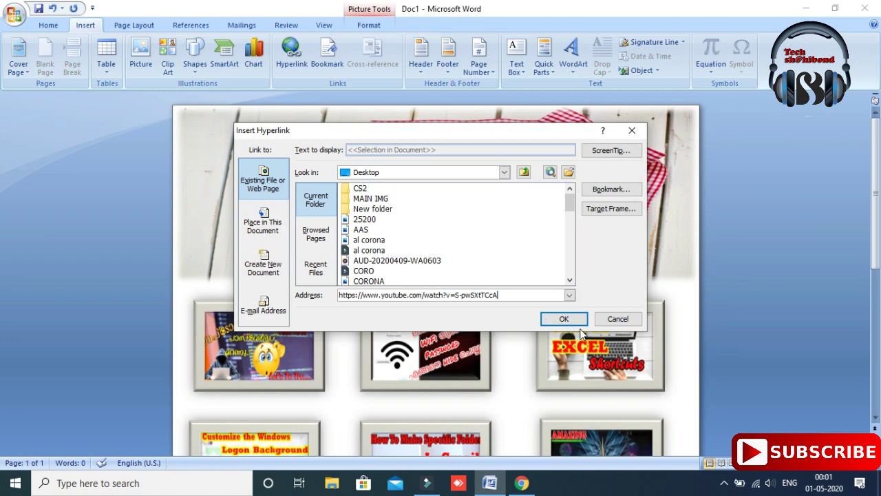
click(564, 318)
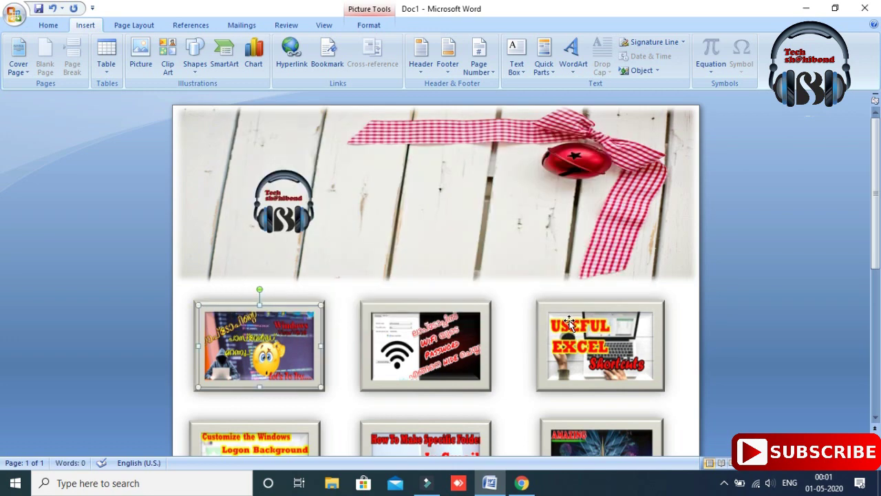
- Test the hyperlink on a lower-row thumbnail, which opens a Google tab
scroll(569, 322, down, 10)
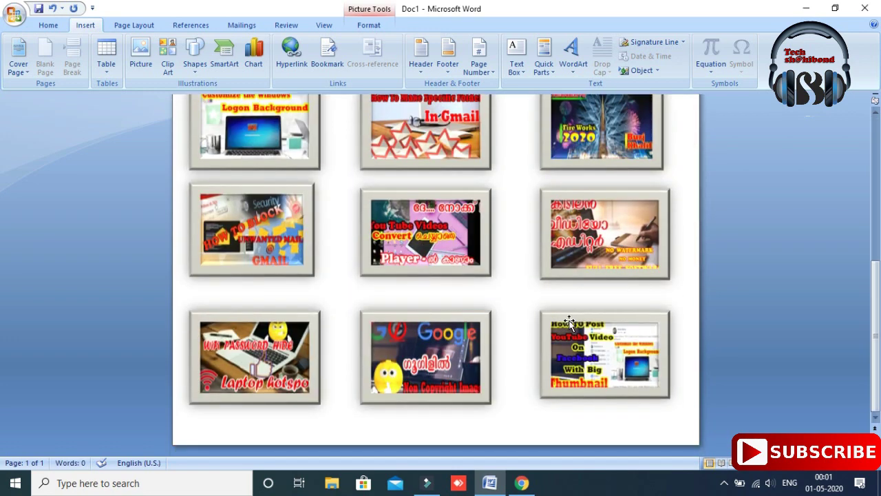
ctrl+click(399, 265)
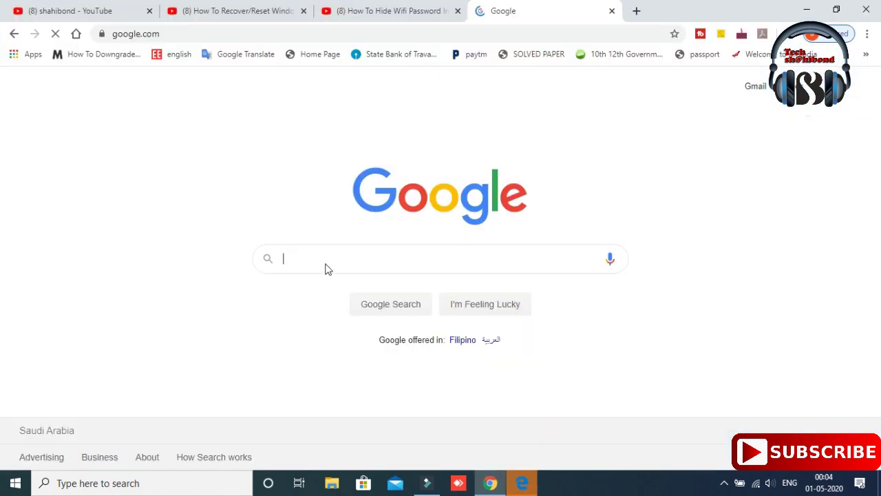
click(338, 258)
- Search Google for 'word to pdf' and open the Word to PDF - Smallpdf.com result
text(wo)
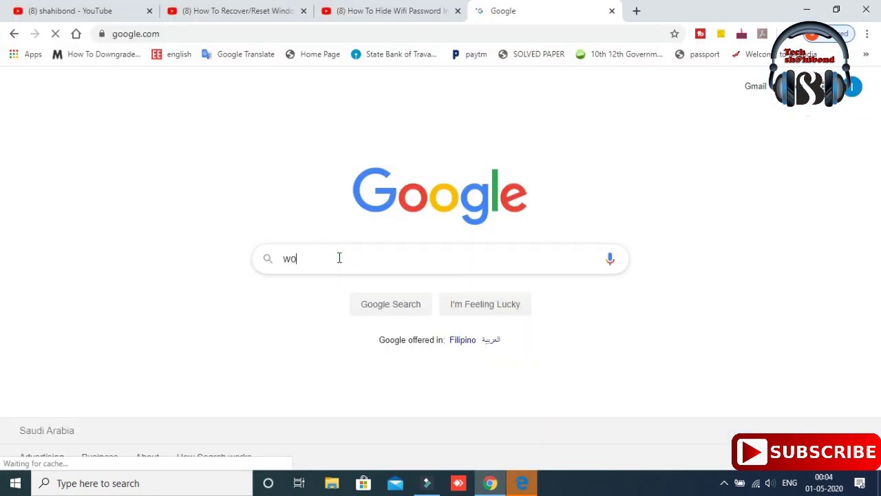
text(rd)
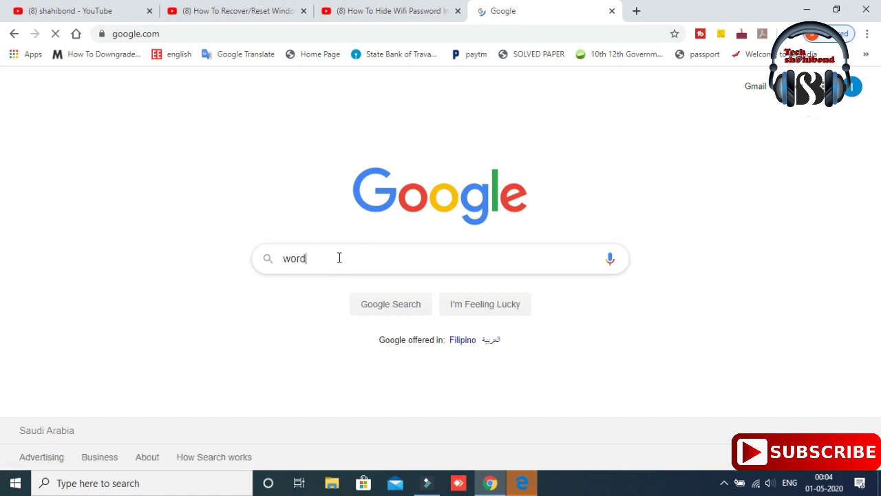
text( to pdf)
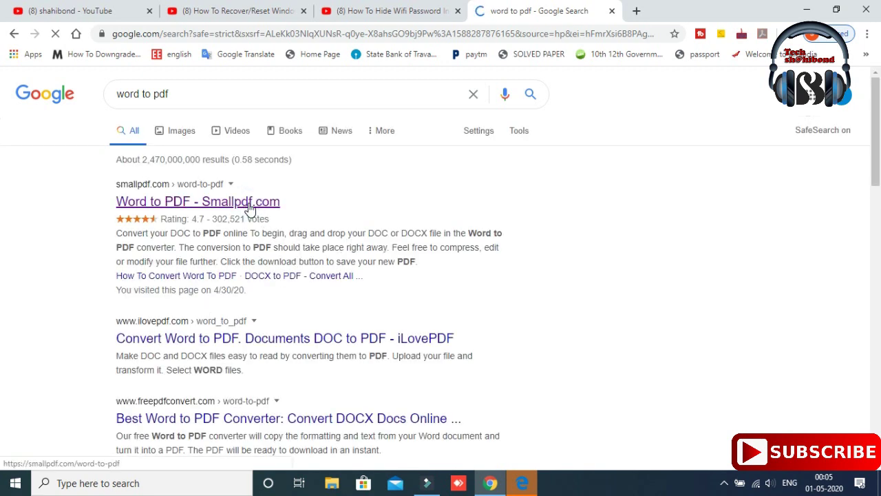
click(250, 208)
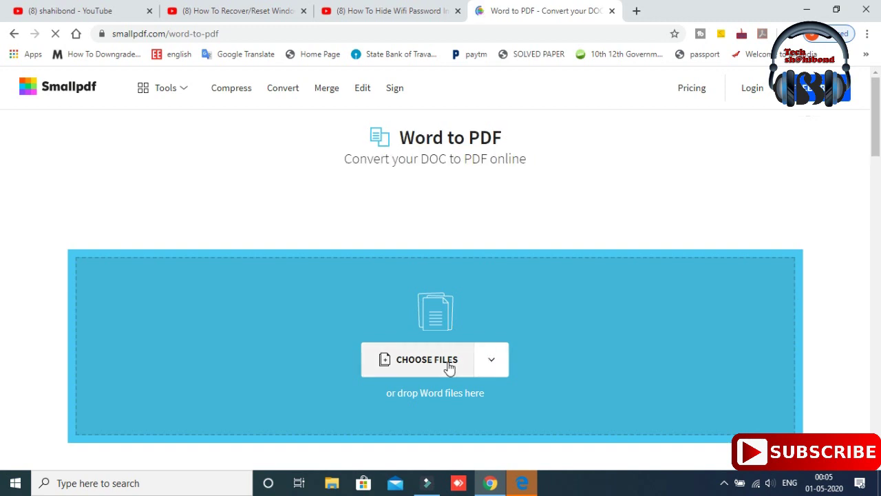
- Upload the Word document to Smallpdf, download Doc1-converted.pdf, and open it from the download bar
click(449, 367)
click(449, 367)
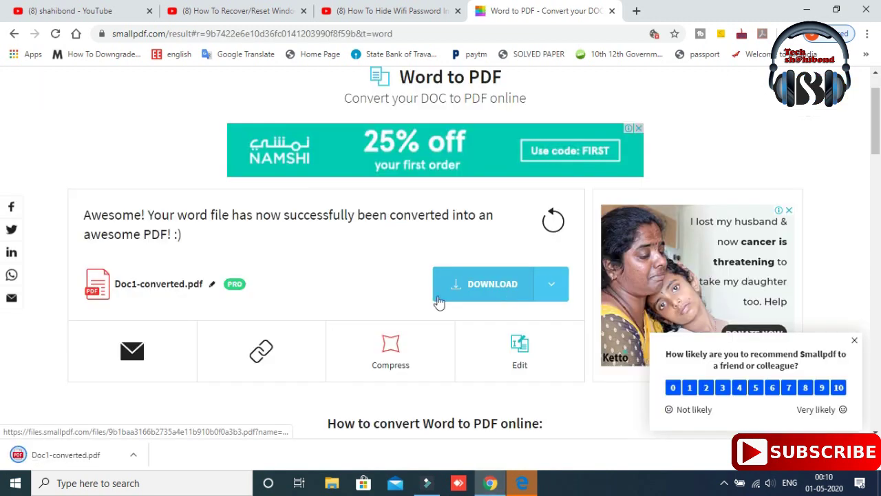
click(132, 456)
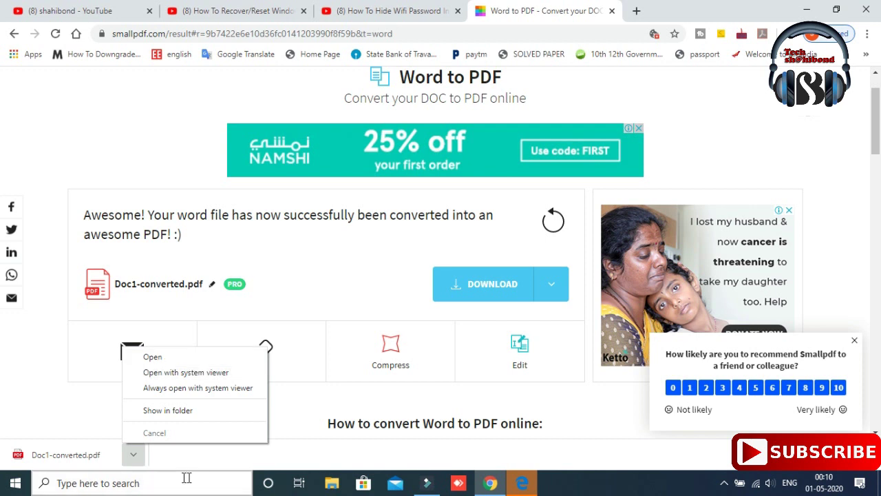
click(222, 469)
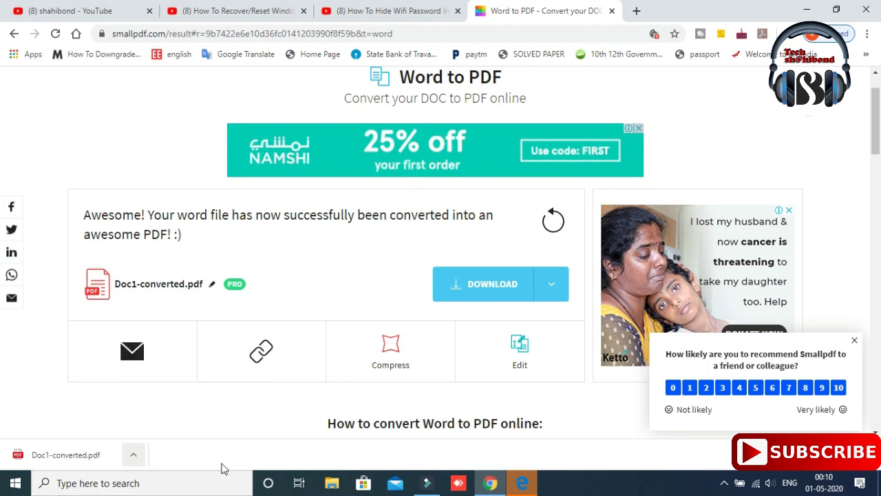
click(133, 454)
click(153, 357)
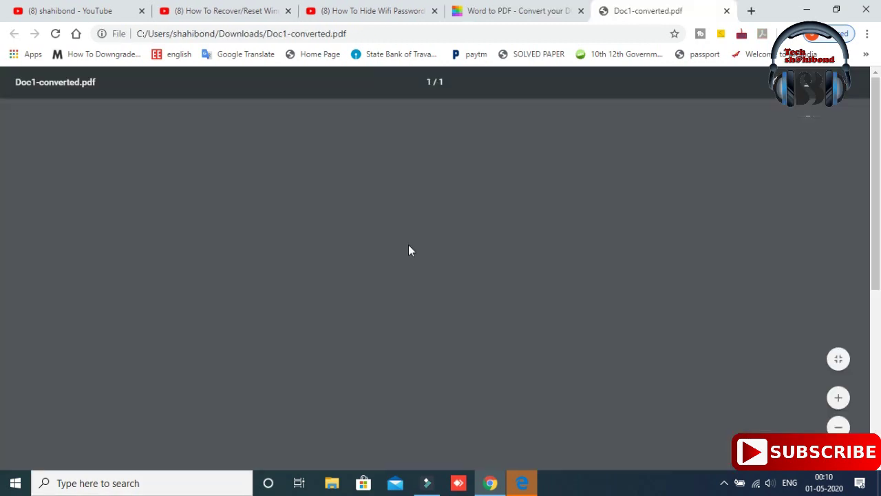